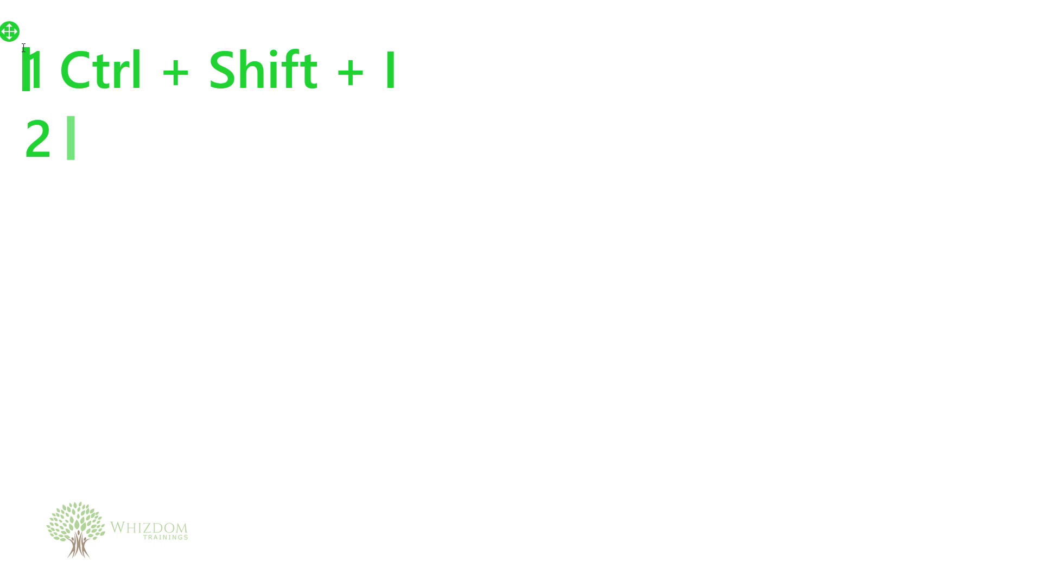
# Step: Add "F12" as item 2 of the on-screen shortcut list and begin item 3
pyautogui.write('F12')
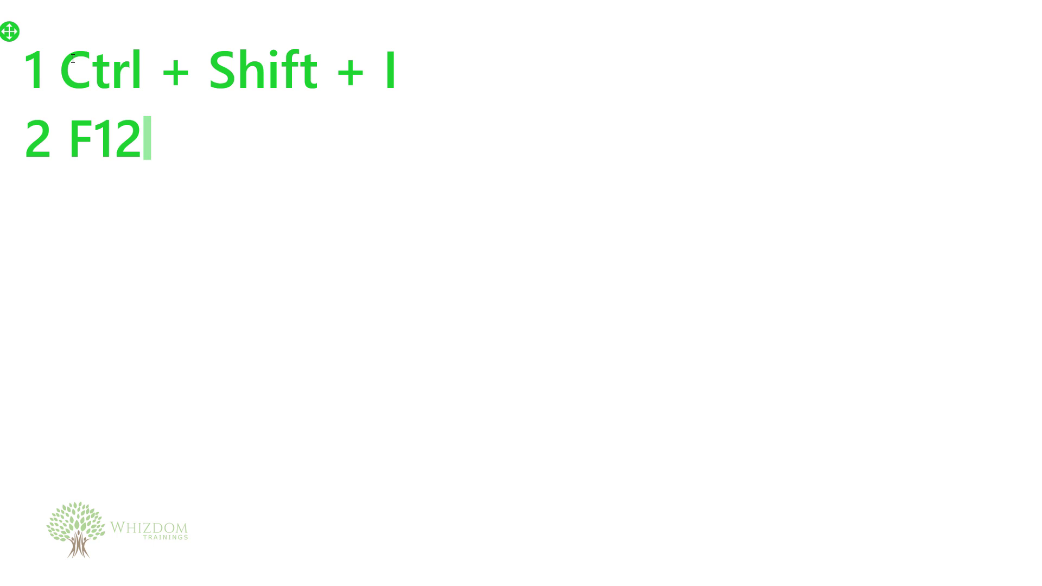
pyautogui.press('Return')
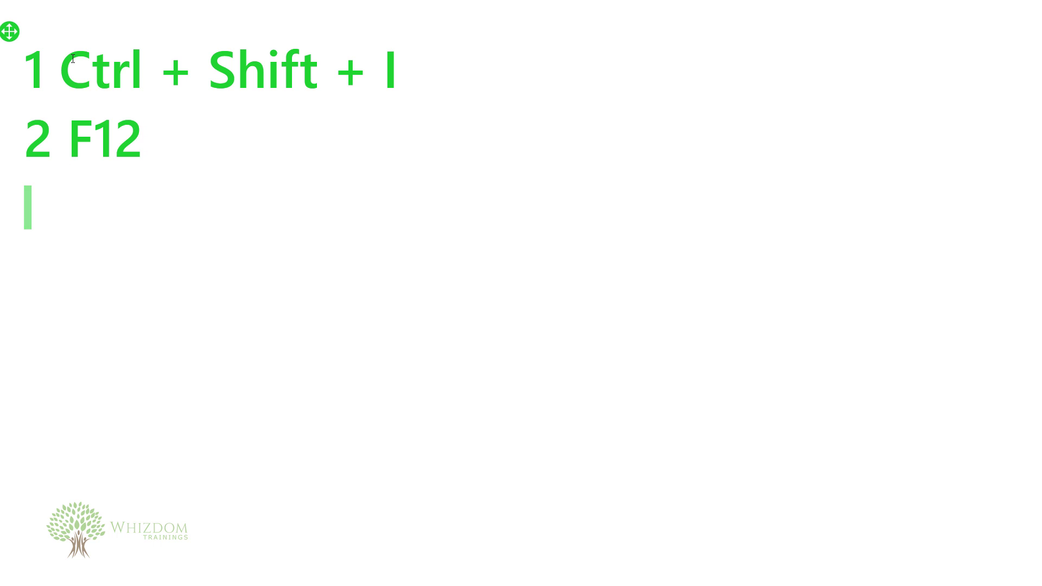
pyautogui.write('3')
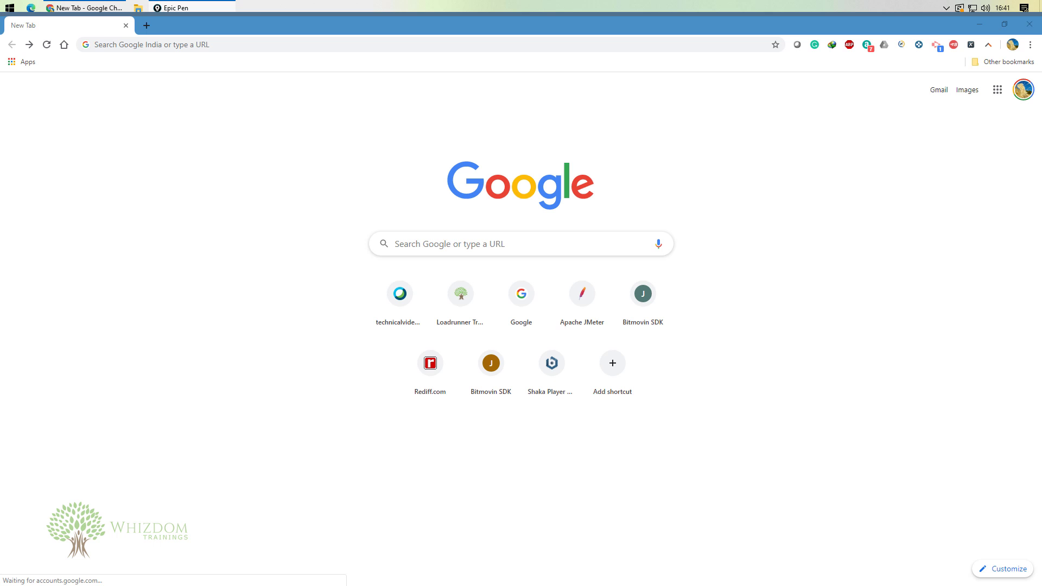
# Step: Inspect the New Tab page in DevTools from the page itself and close the DevTools window
pyautogui.rightClick(150, 135)
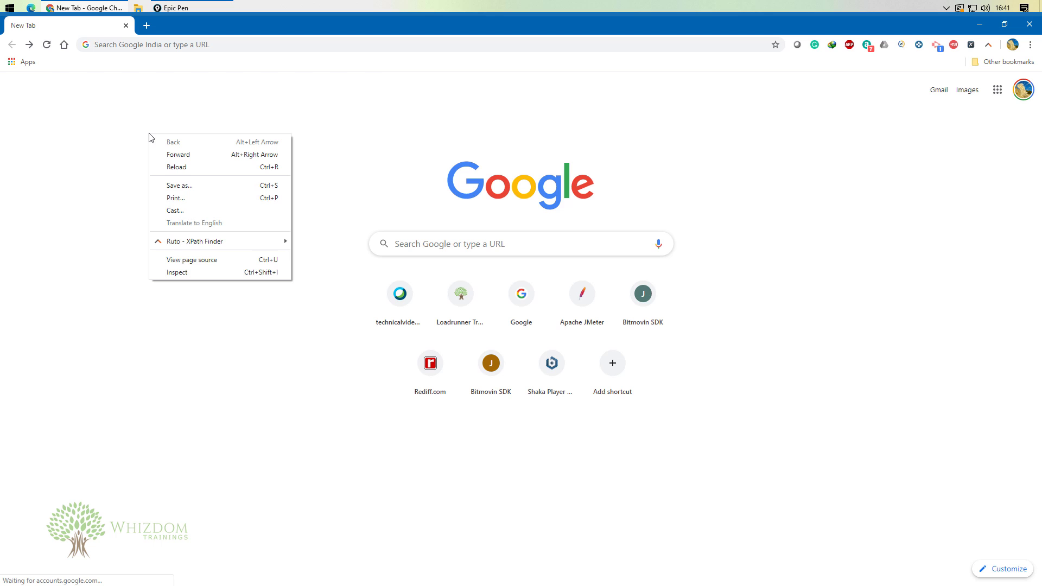
pyautogui.click(183, 278)
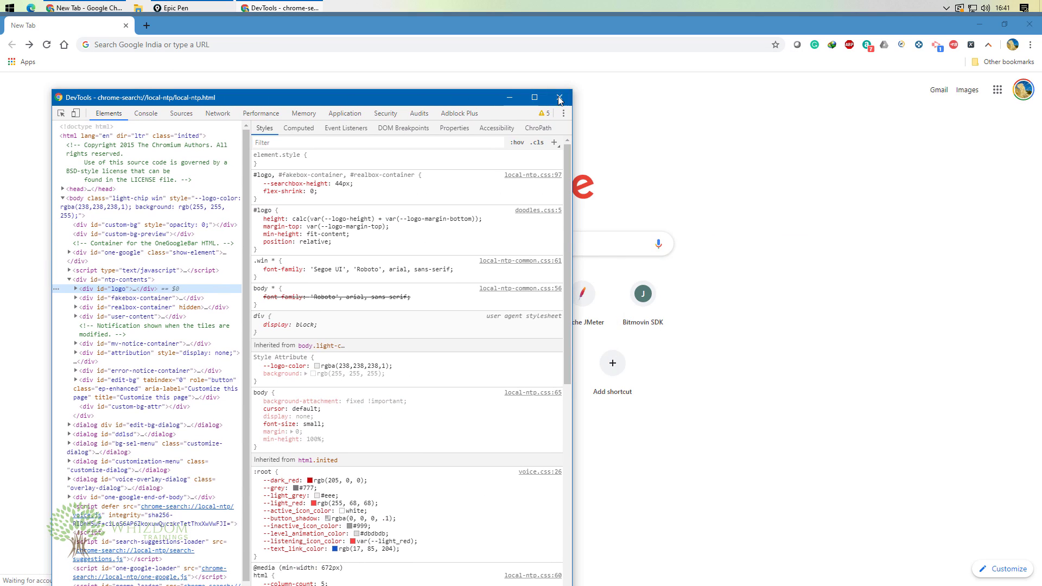
pyautogui.click(570, 94)
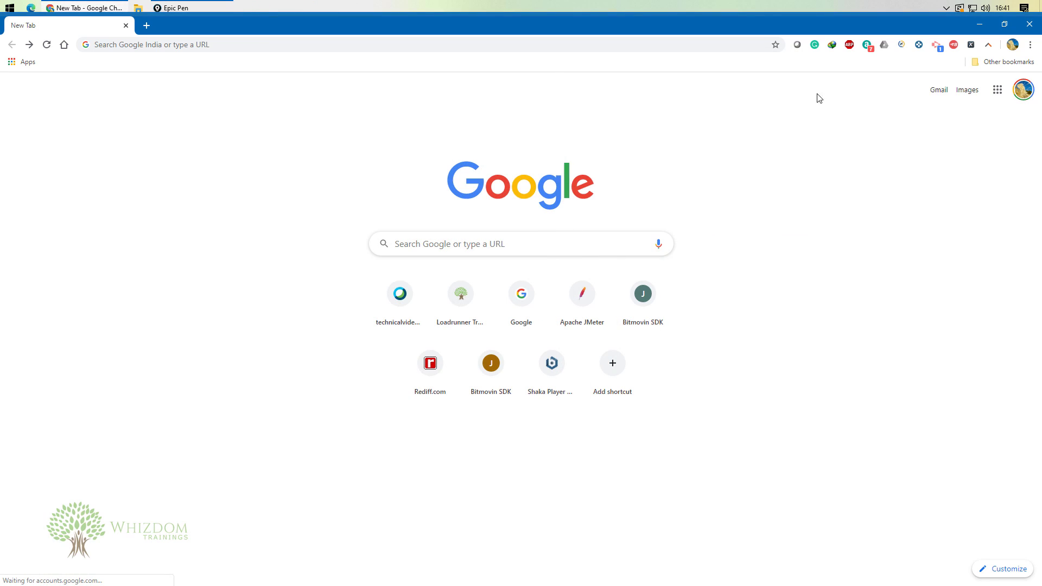
# Step: Launch Developer tools through the browser's More tools options, check its separate window against the browser window, and close it
pyautogui.click(1031, 46)
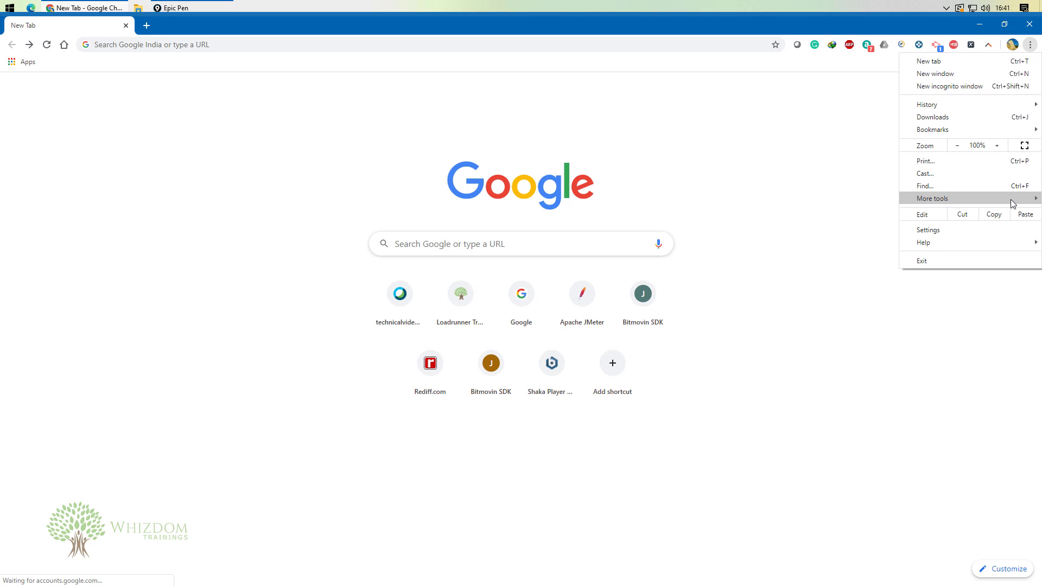
pyautogui.moveTo(1020, 198)
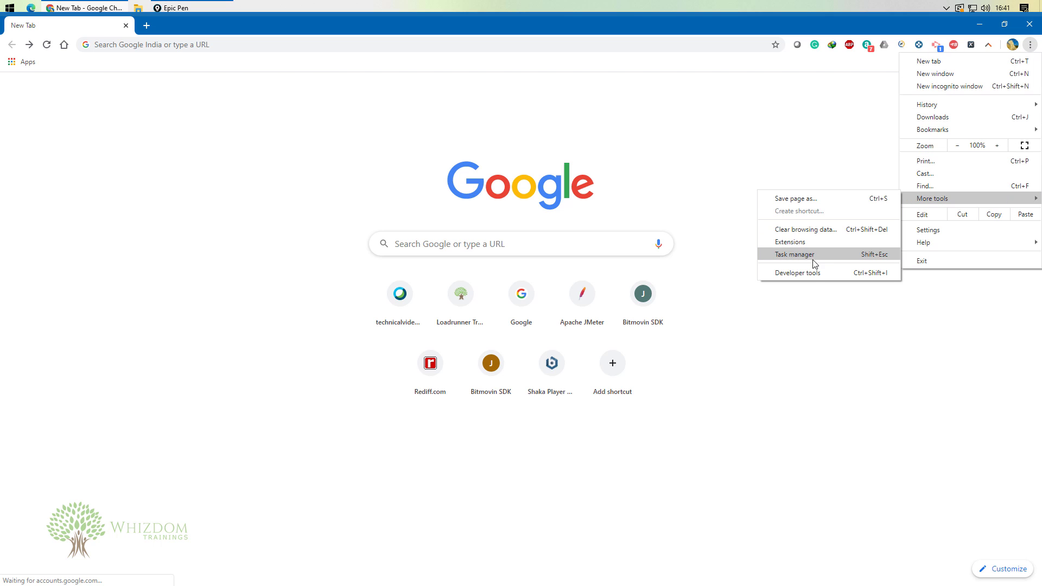
pyautogui.click(786, 273)
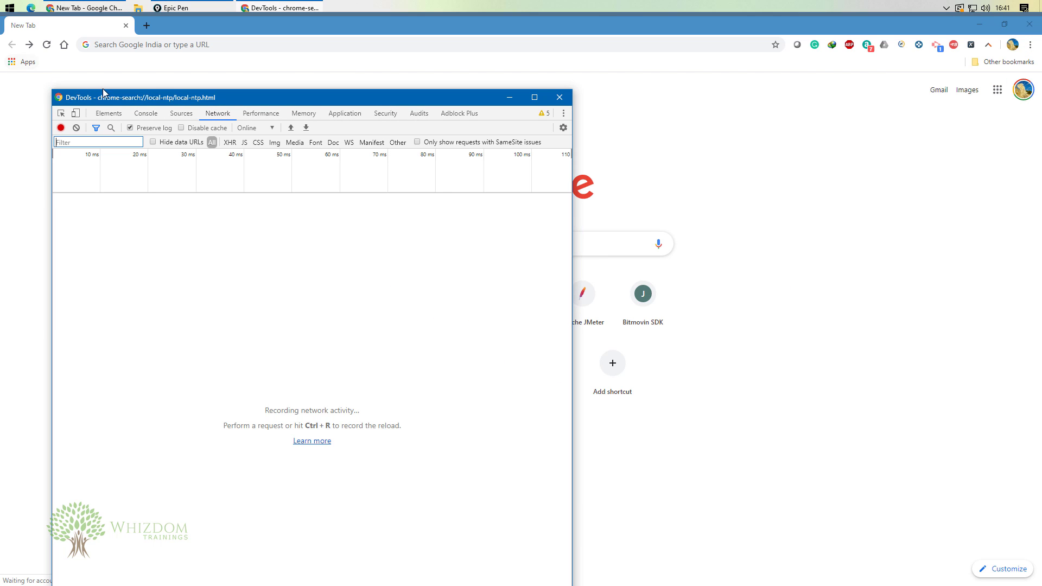
pyautogui.moveTo(109, 97); pyautogui.dragTo(254, 79)
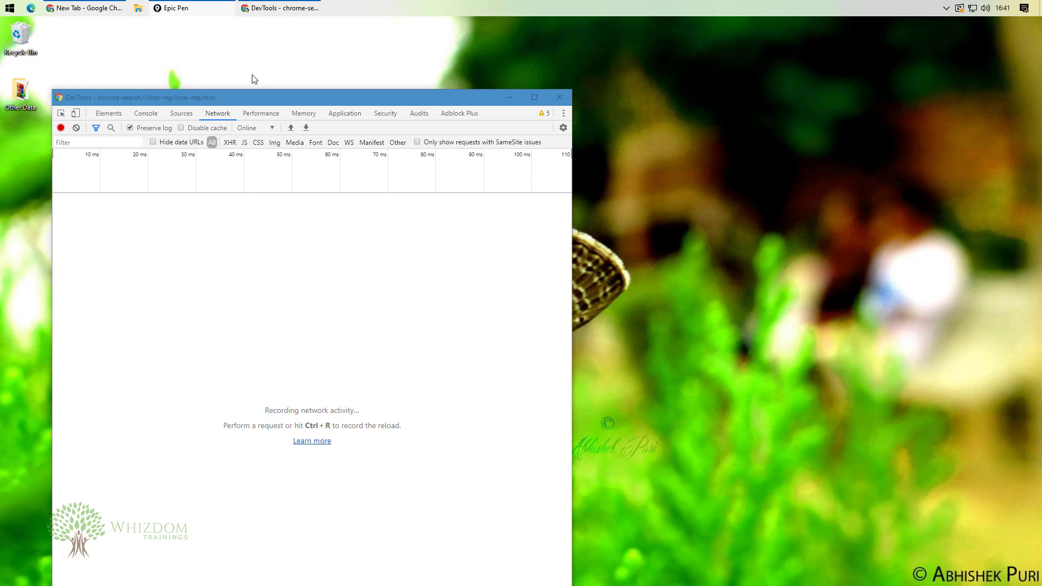
pyautogui.click(90, 6)
pyautogui.click(273, 7)
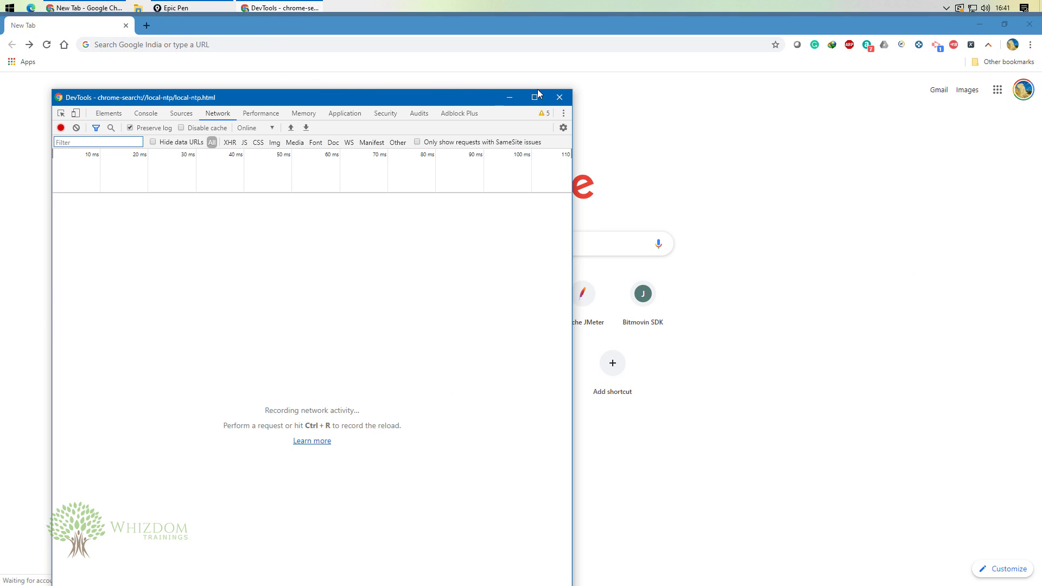
pyautogui.click(559, 97)
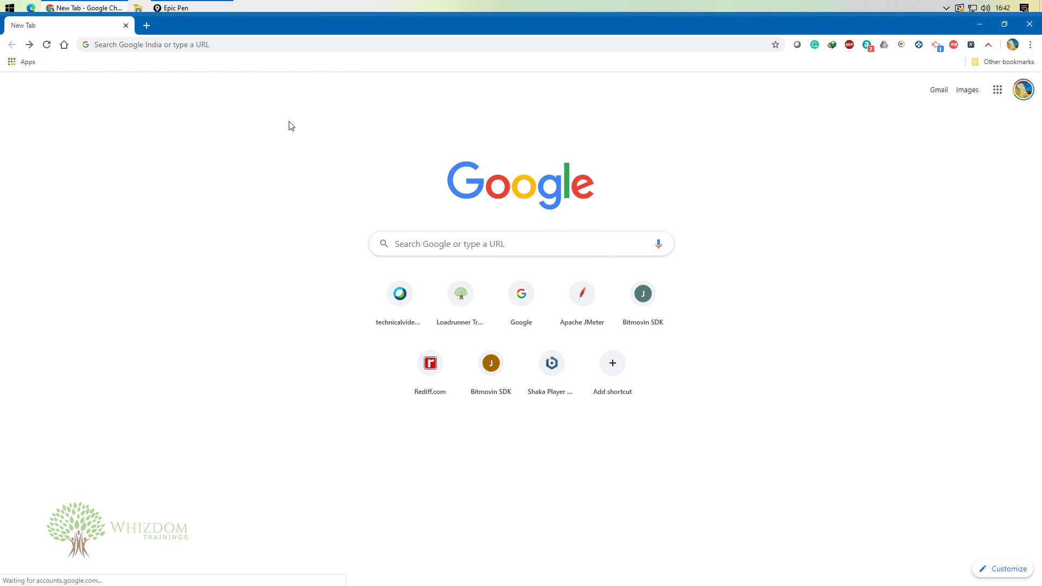
# Step: Reopen DevTools for the New Tab page and move its window toward the middle of the page
pyautogui.hotkey('ctrl', 'shift', 'i')
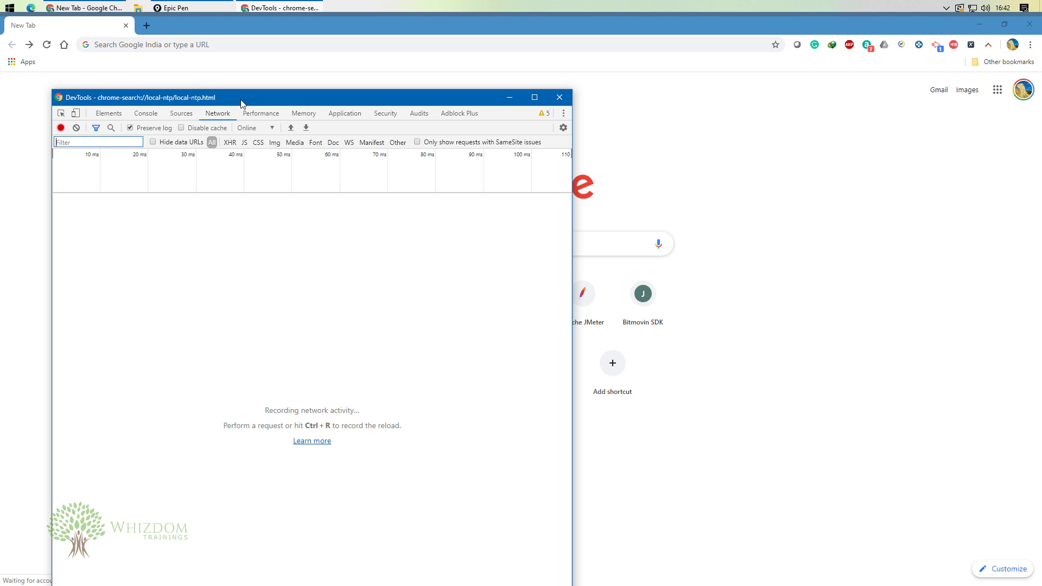
pyautogui.moveTo(242, 103); pyautogui.dragTo(317, 46)
pyautogui.moveTo(479, 37); pyautogui.dragTo(555, 101)
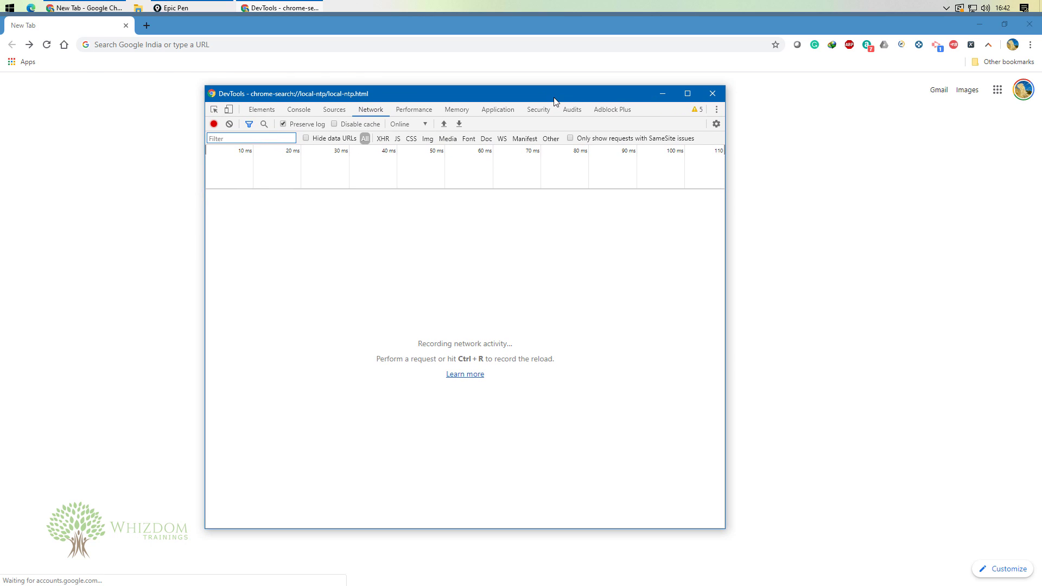
# Step: Try the left, bottom and right dock sides for DevTools
pyautogui.click(717, 110)
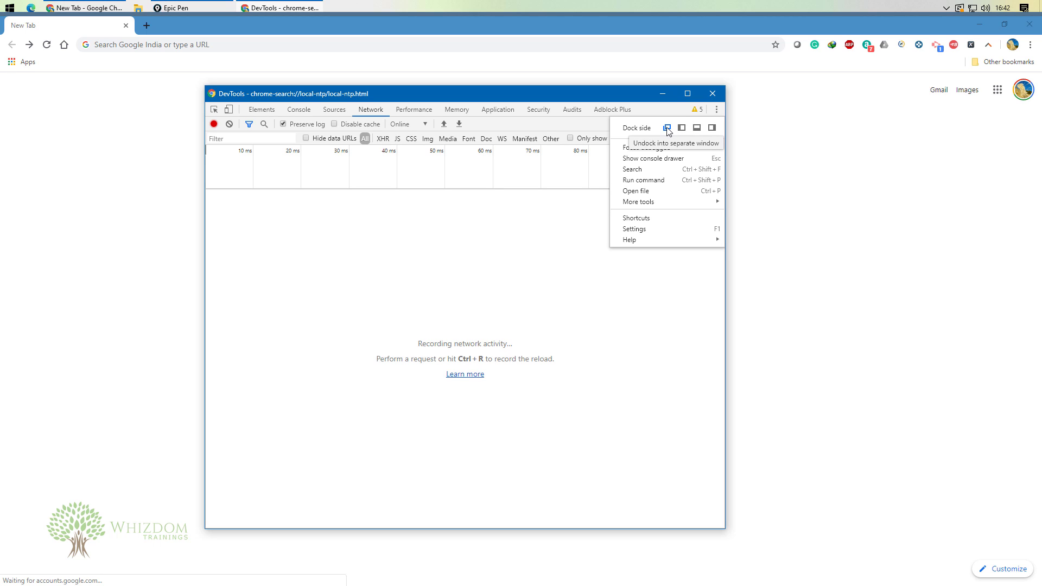
pyautogui.click(682, 128)
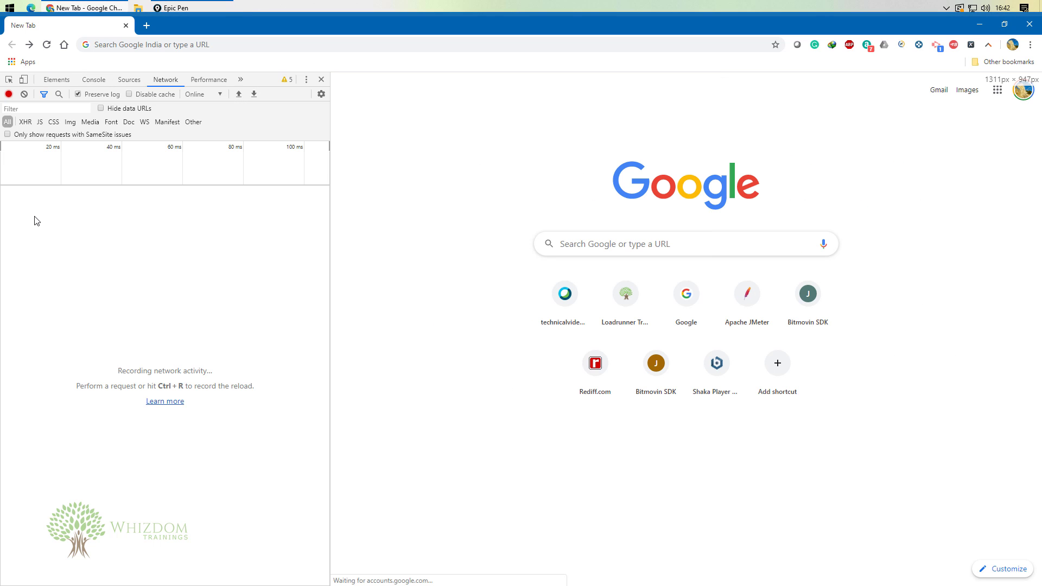
pyautogui.click(306, 80)
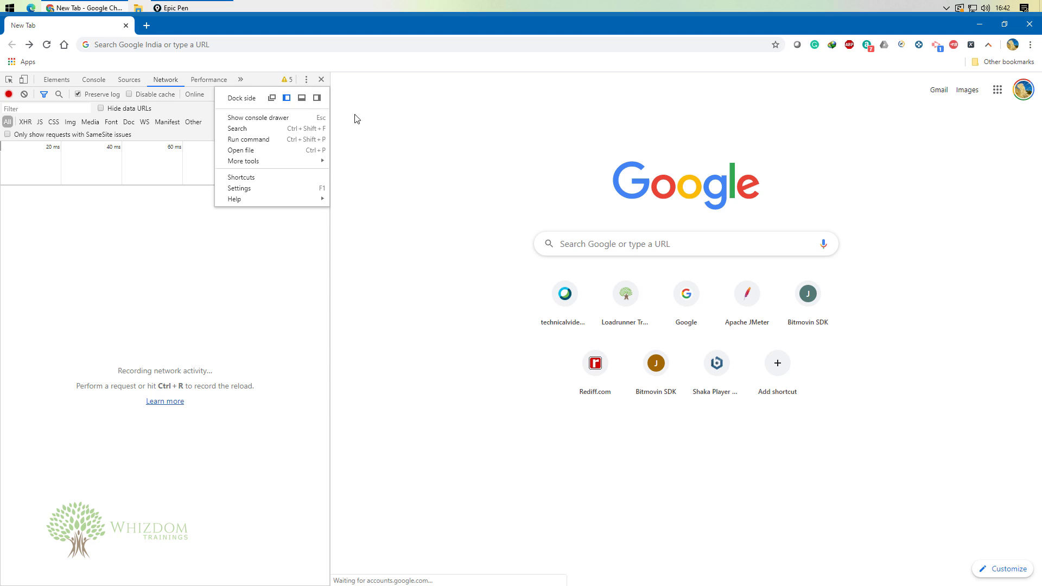
pyautogui.click(302, 99)
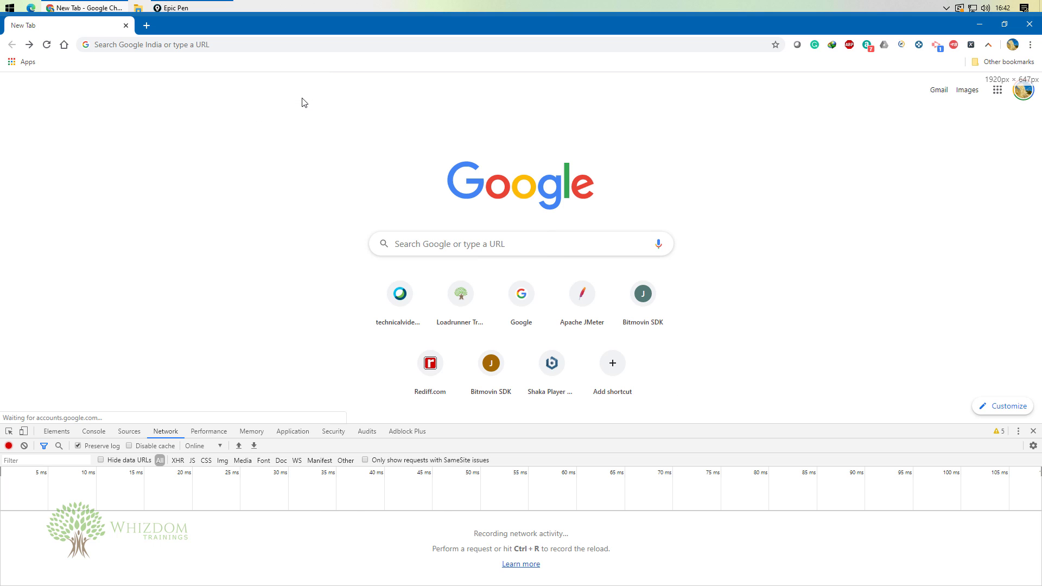
pyautogui.click(1019, 431)
pyautogui.click(1029, 451)
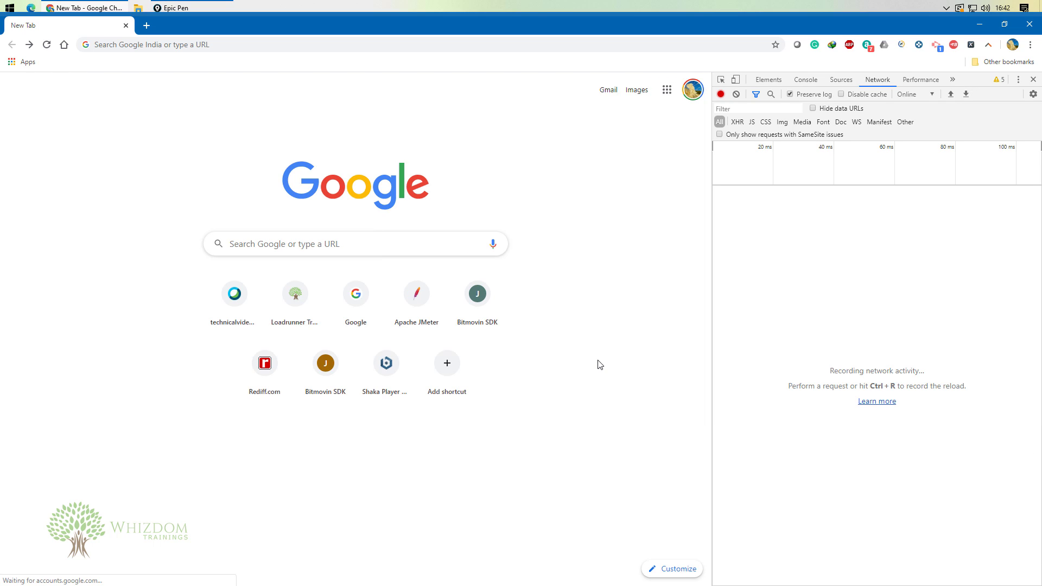
# Step: Undock DevTools into a separate window and shift that window slightly across the page
pyautogui.click(1019, 80)
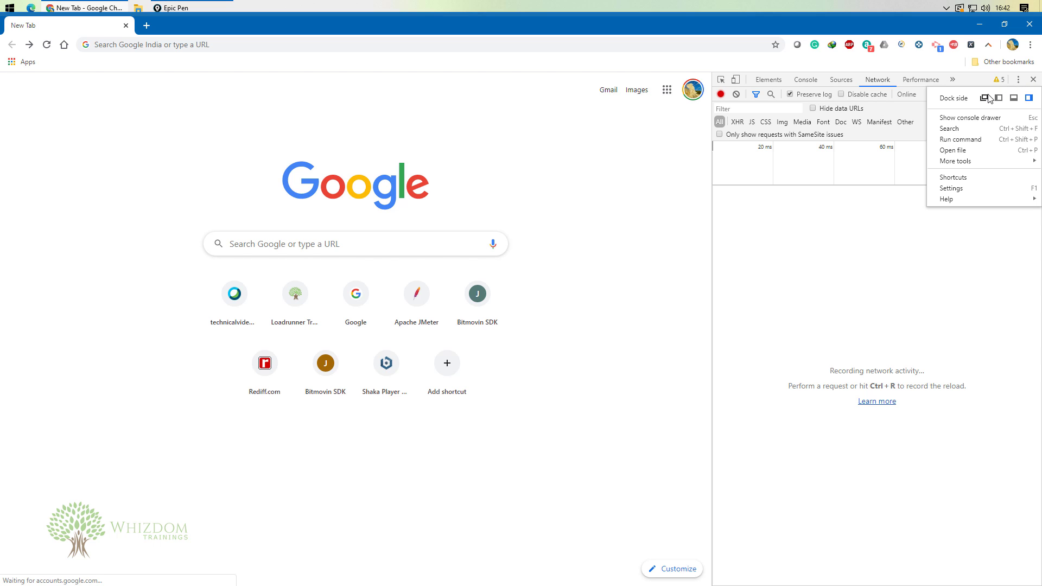
pyautogui.click(989, 98)
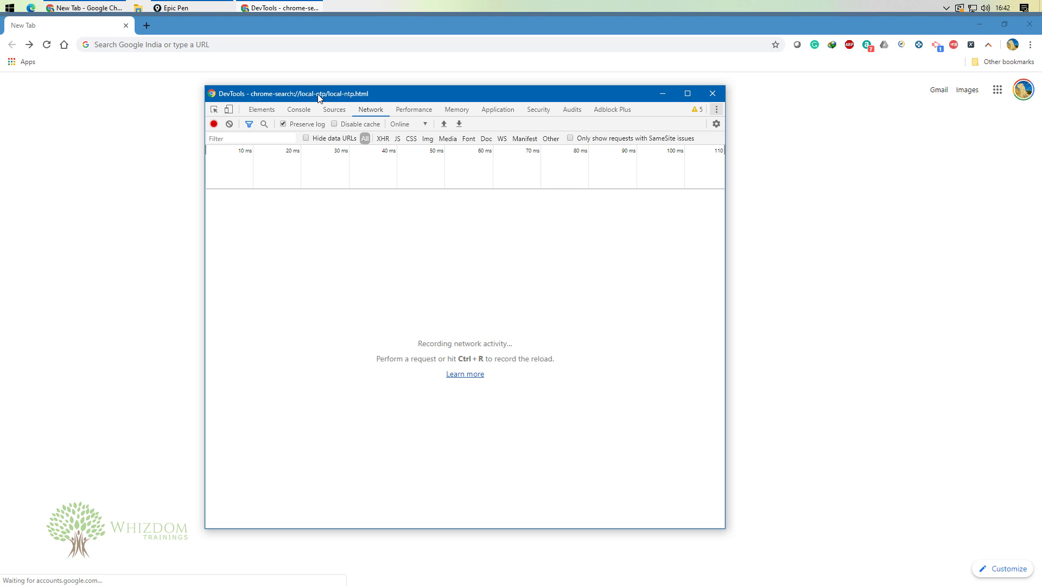
pyautogui.moveTo(317, 95); pyautogui.dragTo(384, 90)
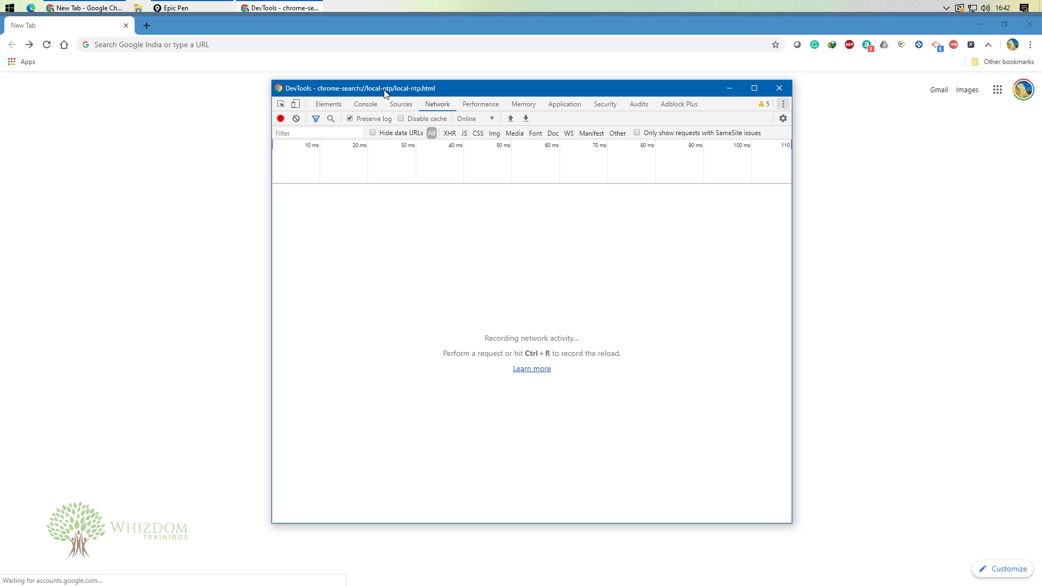
# Step: Compare the Network and Elements views in DevTools, ending on Elements
pyautogui.click(434, 107)
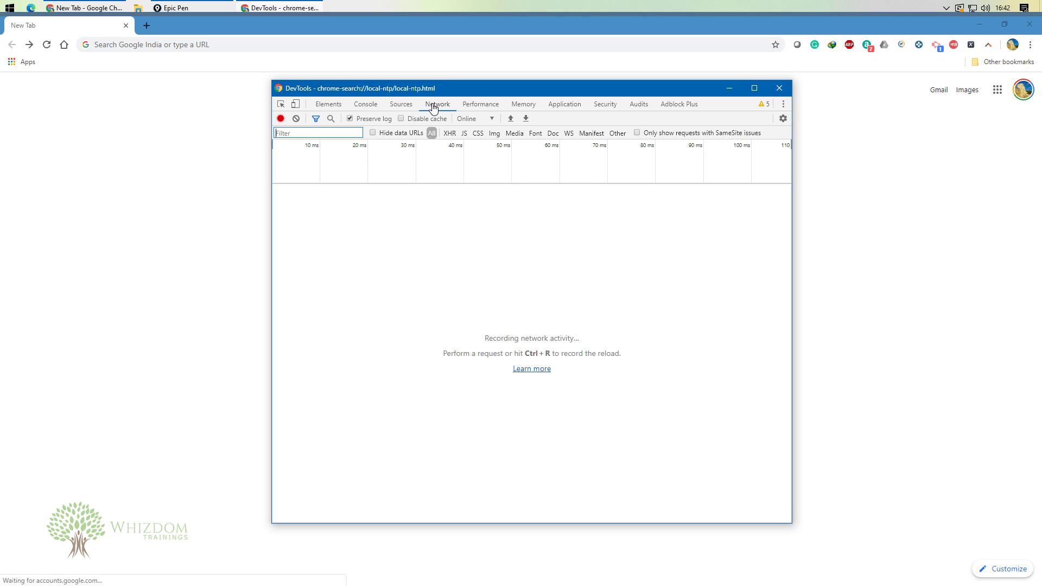
pyautogui.click(328, 104)
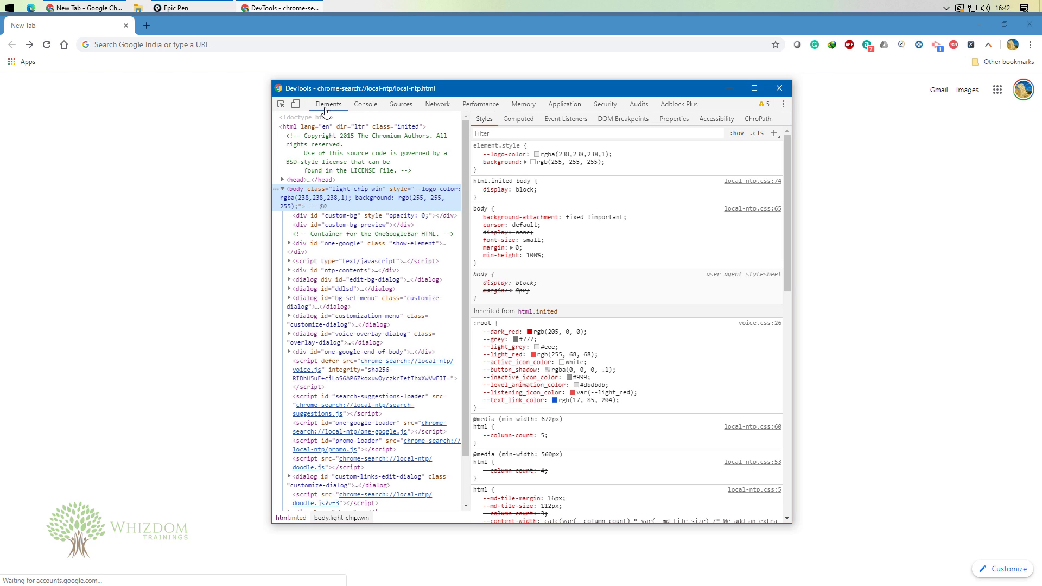
pyautogui.click(438, 106)
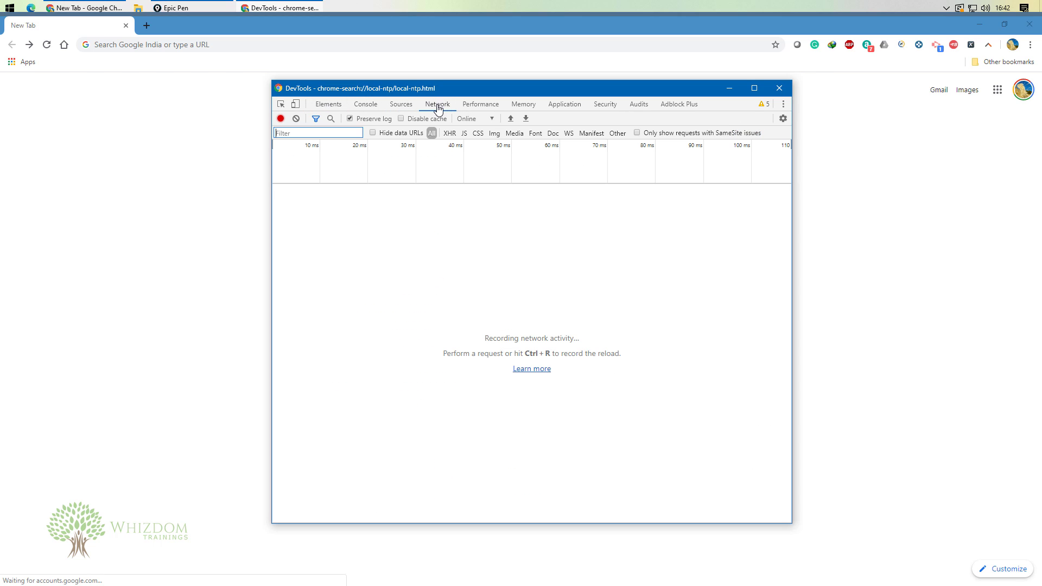
pyautogui.click(328, 106)
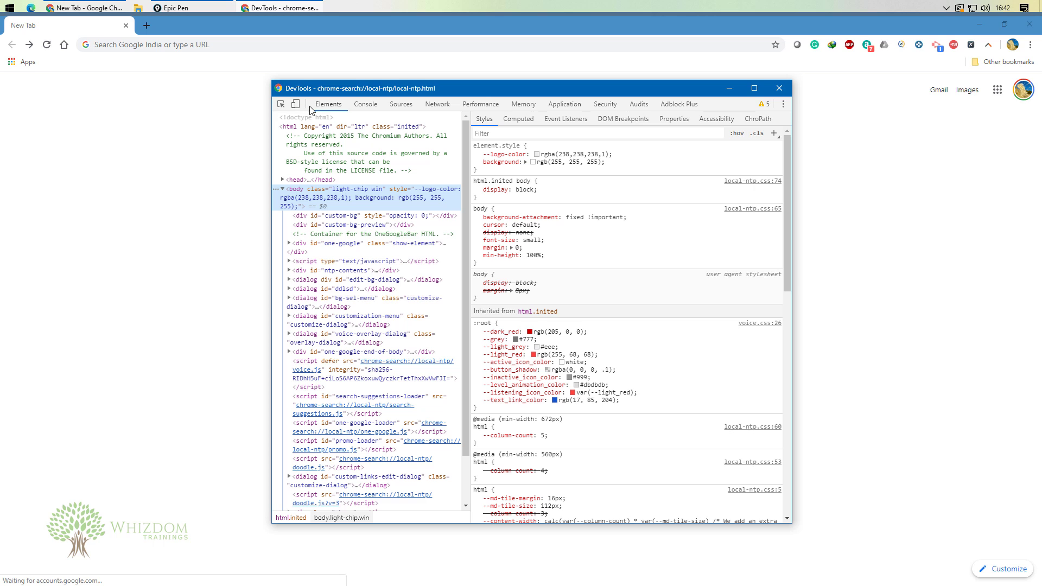
# Step: View the Elements markup in a maximized DevTools window, then restore the window and read through the New Tab page's HTML
pyautogui.click(753, 89)
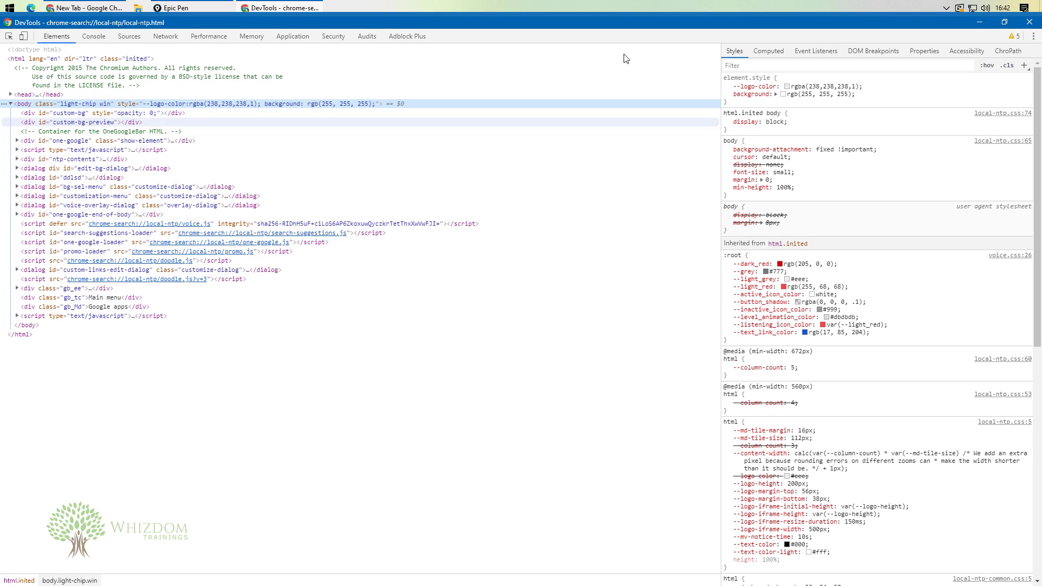
pyautogui.moveTo(580, 23); pyautogui.dragTo(664, 118)
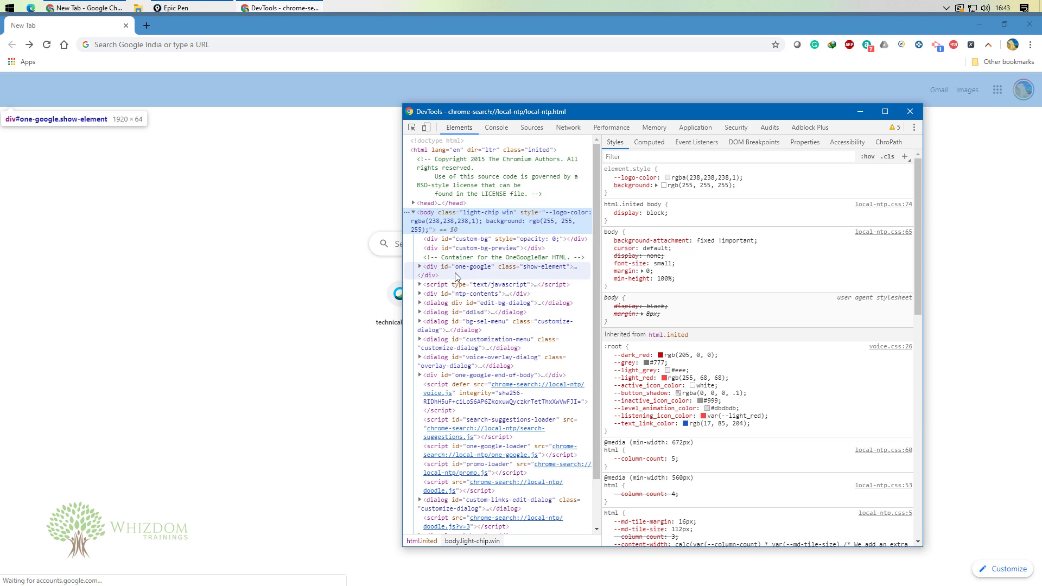
pyautogui.scroll(-2, 438, 276)
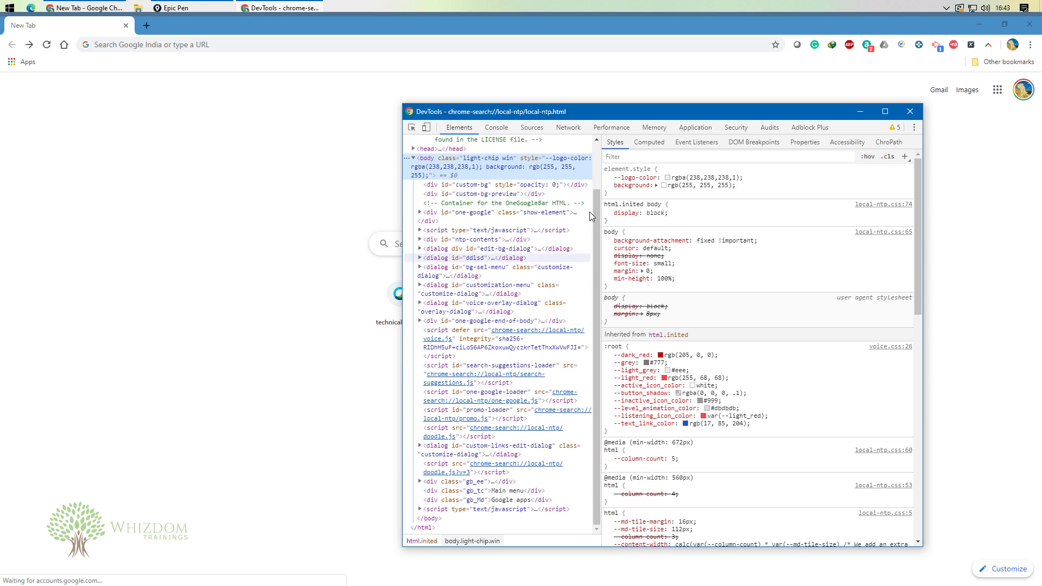
# Step: Inspect the page's Gmail link with the element picker, repositioning the DevTools window to reveal the link's HTML and styles
pyautogui.moveTo(588, 114); pyautogui.dragTo(561, 390)
pyautogui.hotkey('ctrl', 'shift', 'c')
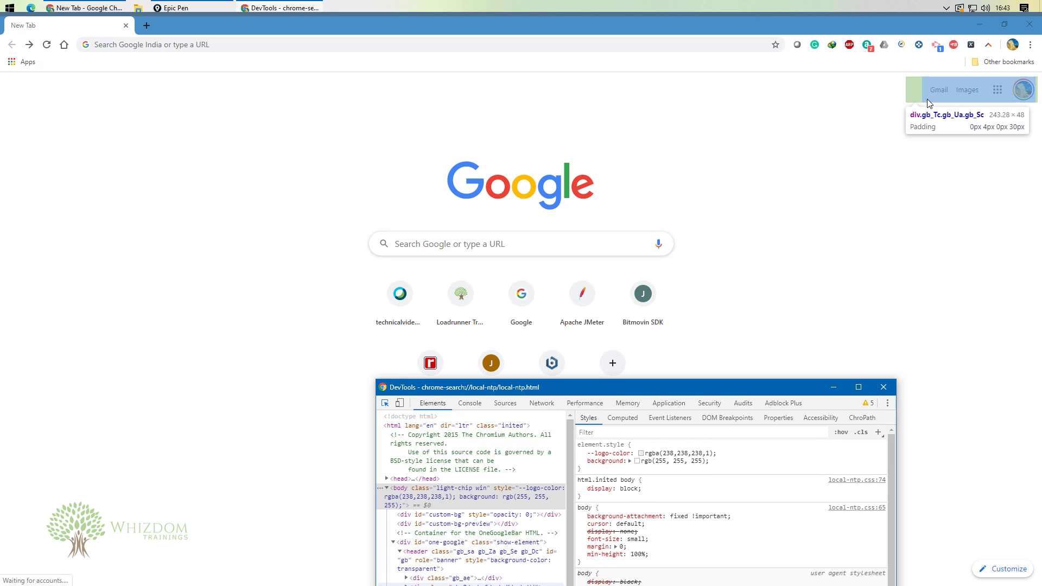
pyautogui.click(941, 92)
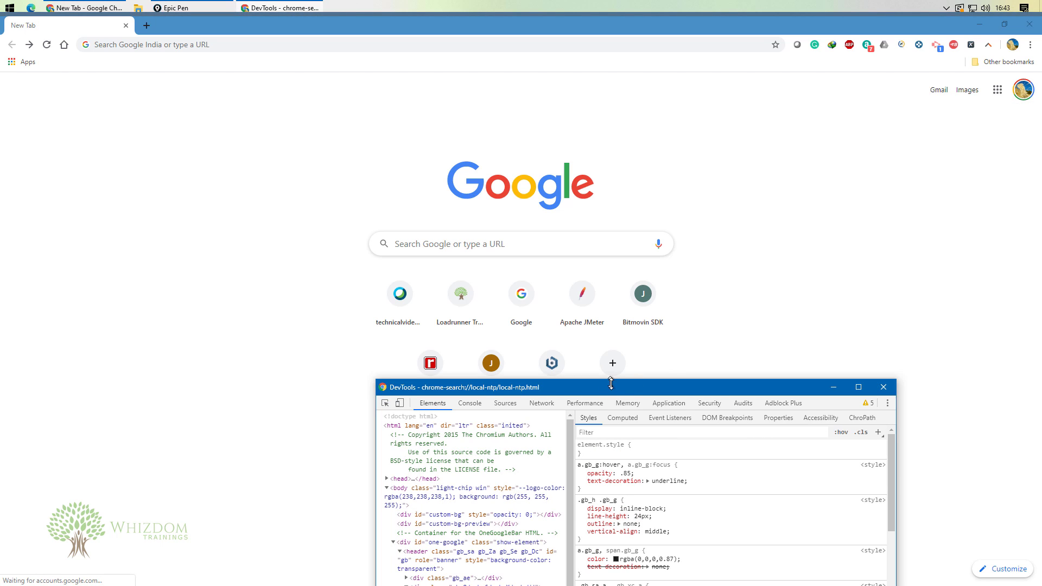
pyautogui.moveTo(610, 384); pyautogui.dragTo(613, 153)
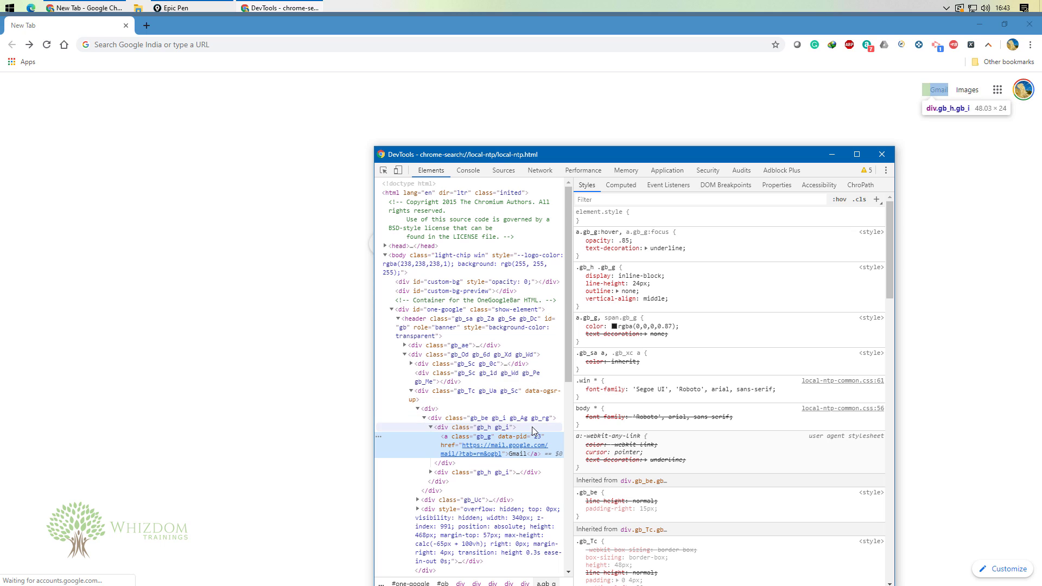
# Step: Load rediff.com with the DevTools Network view recording, after moving the DevTools window aside
pyautogui.click(537, 172)
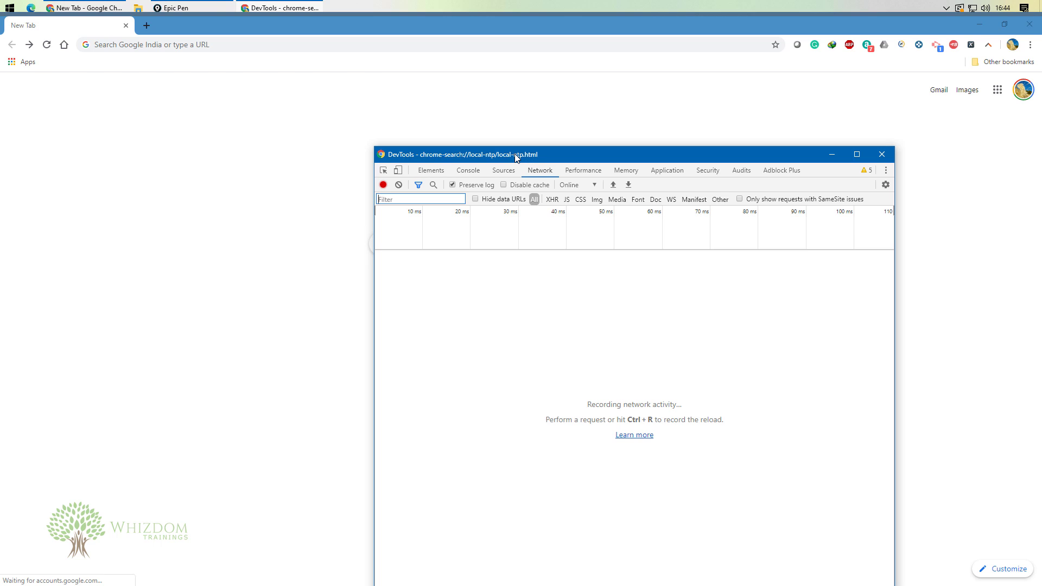
pyautogui.moveTo(520, 153); pyautogui.dragTo(652, 128)
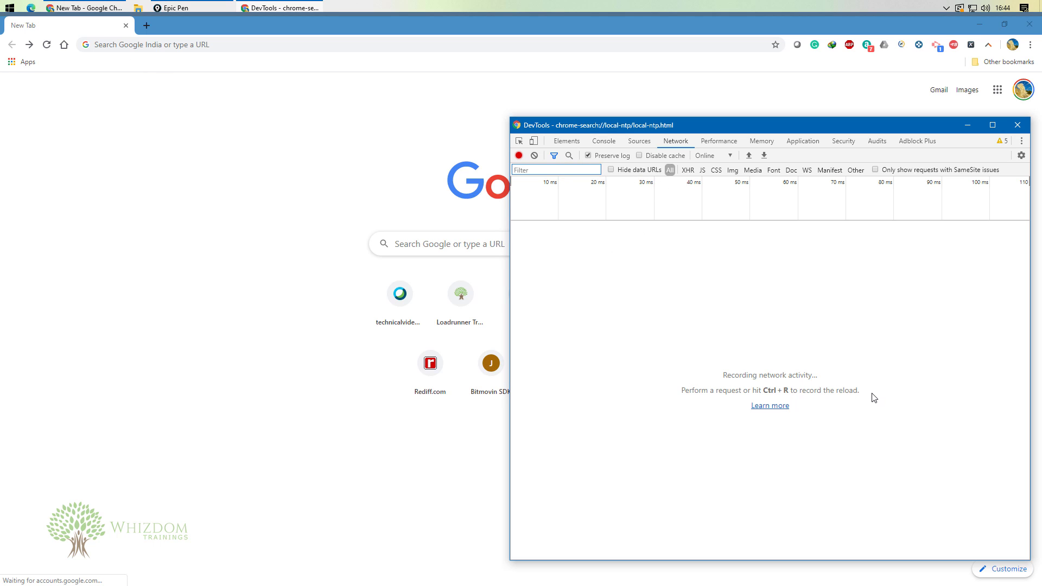
pyautogui.click(200, 43)
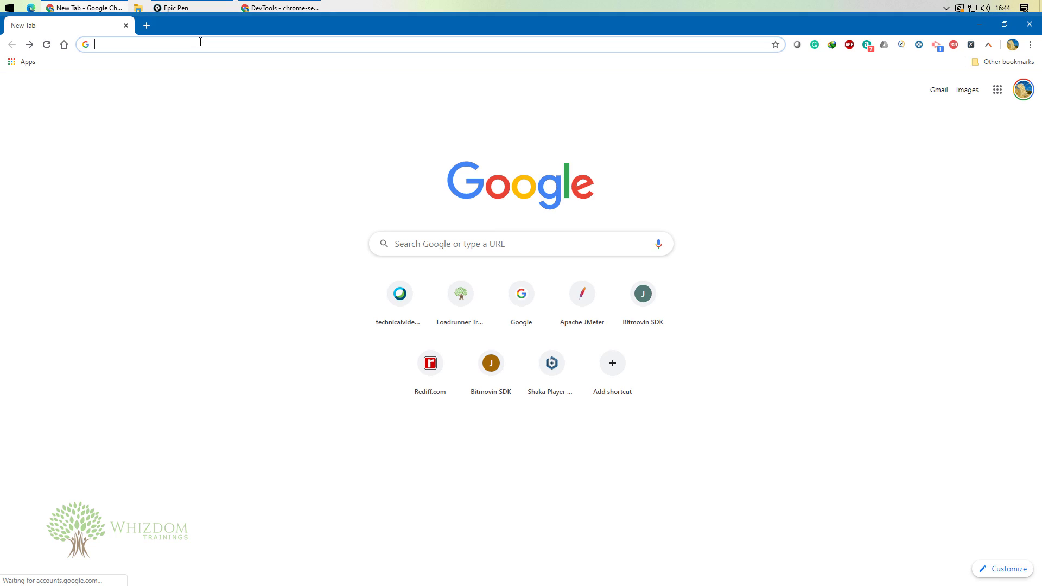
pyautogui.write('rediff')
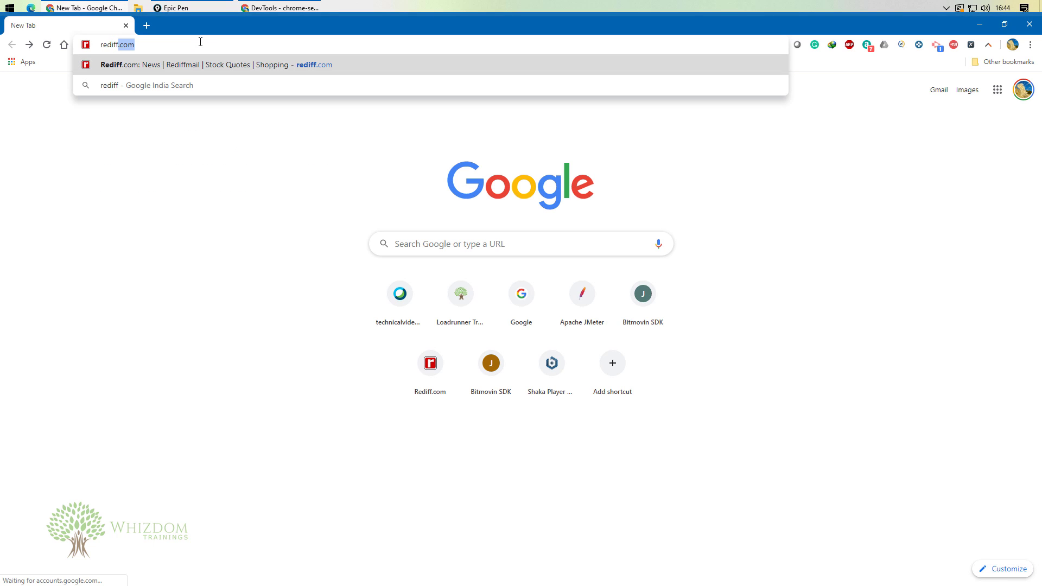
pyautogui.press('Return')
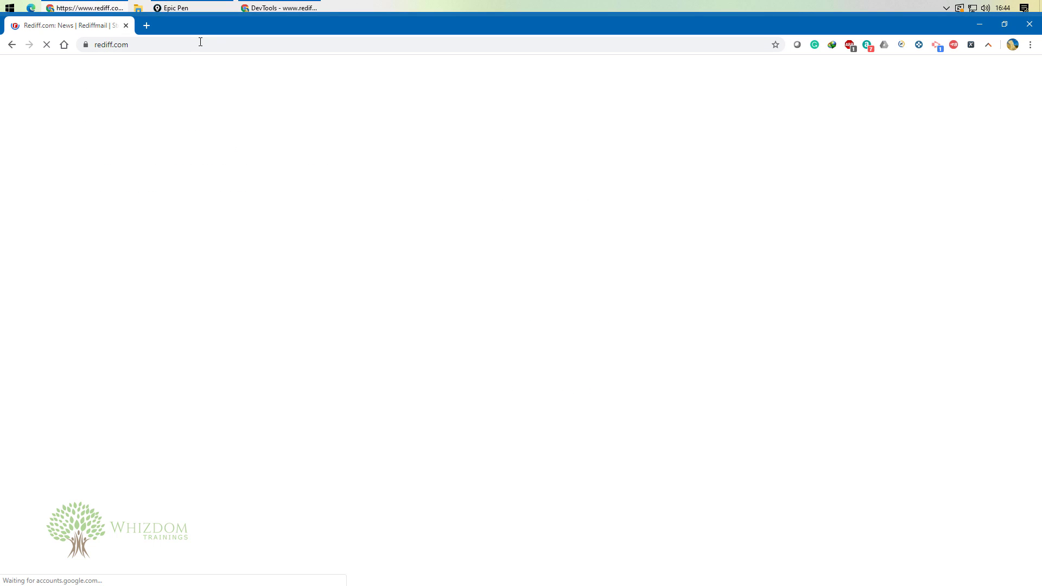
# Step: Switch to the DevTools window and look through the recorded rediff.com requests back to the start of the list
pyautogui.click(273, 4)
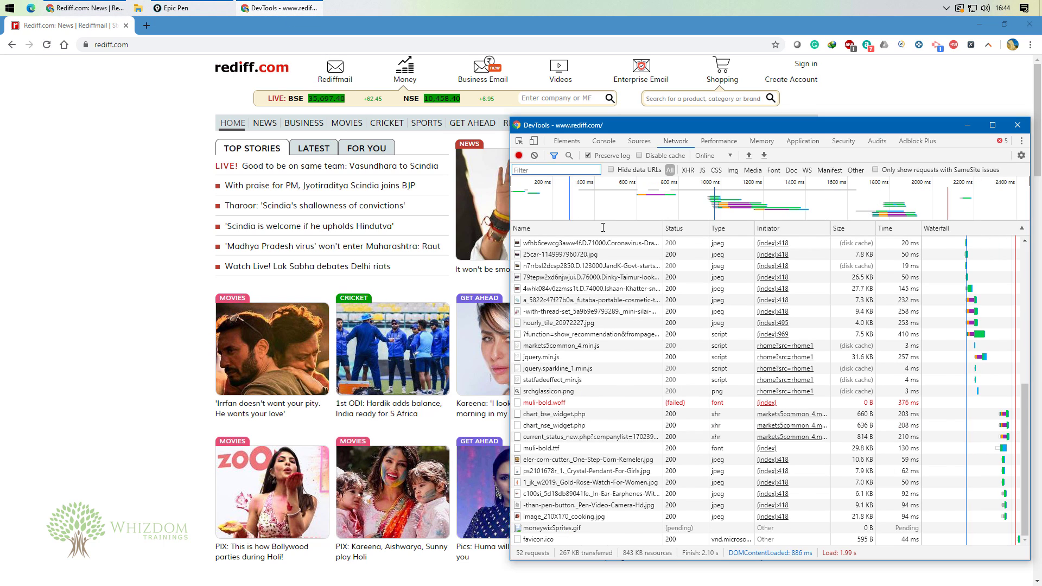
pyautogui.scroll(6, 709, 436)
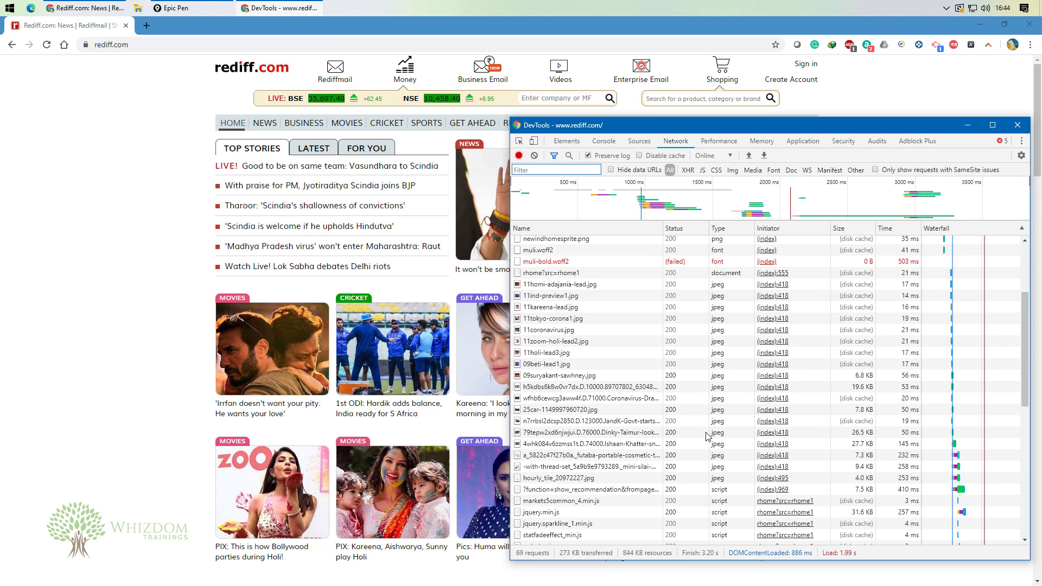
pyautogui.scroll(4, 709, 436)
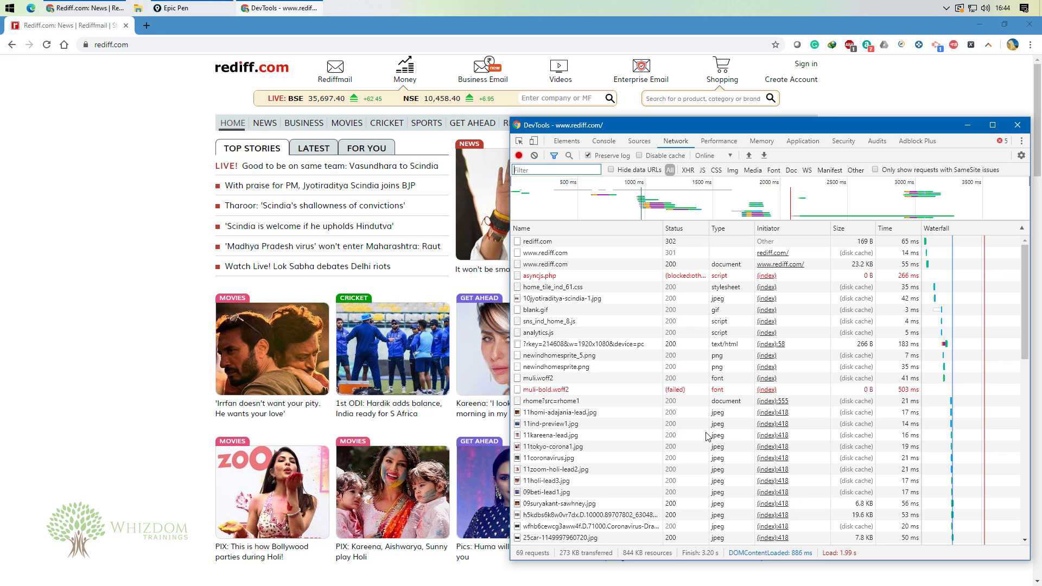
pyautogui.click(540, 254)
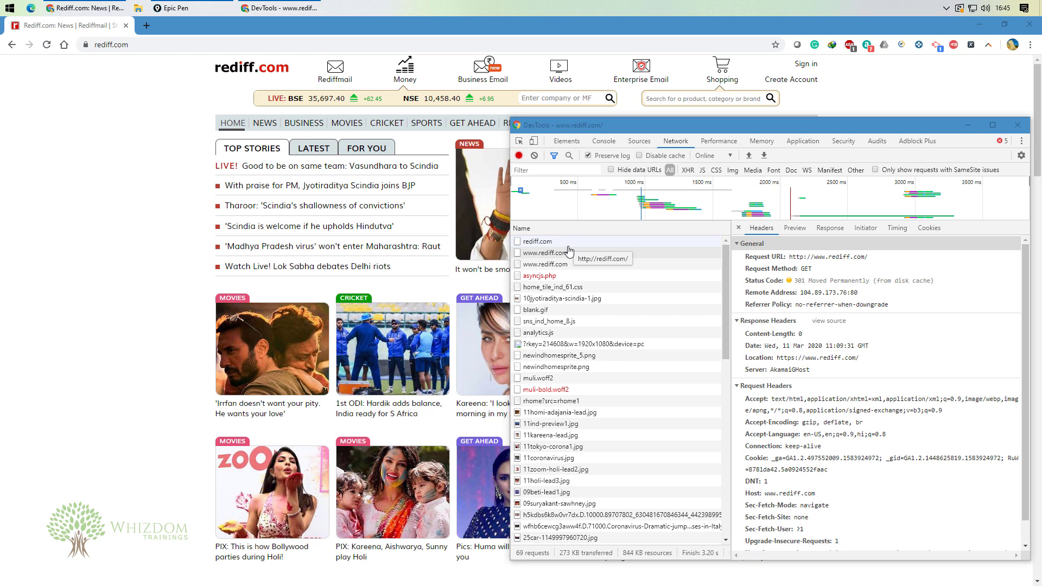
pyautogui.click(993, 125)
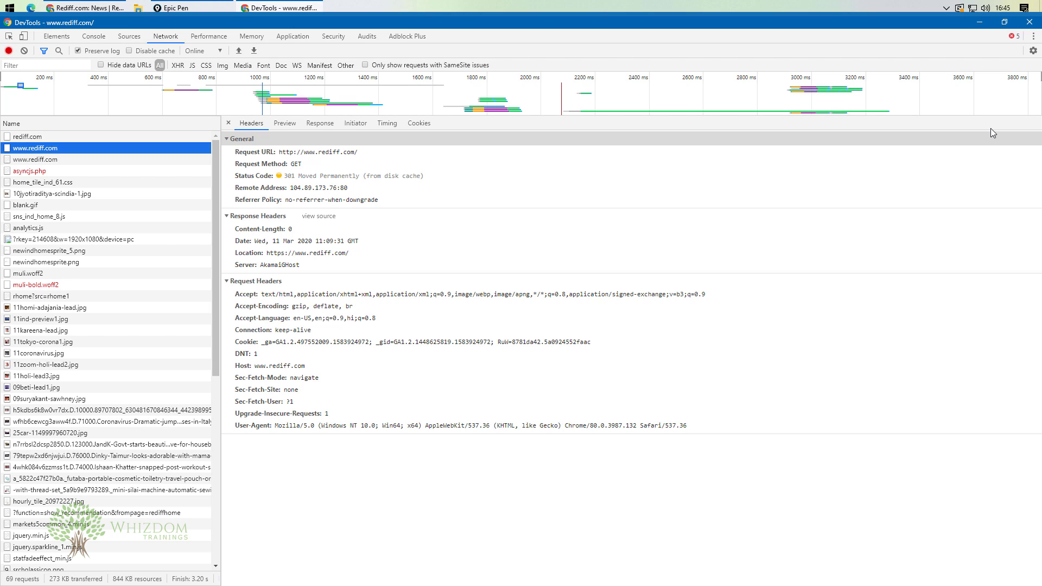
pyautogui.moveTo(279, 152); pyautogui.dragTo(369, 162)
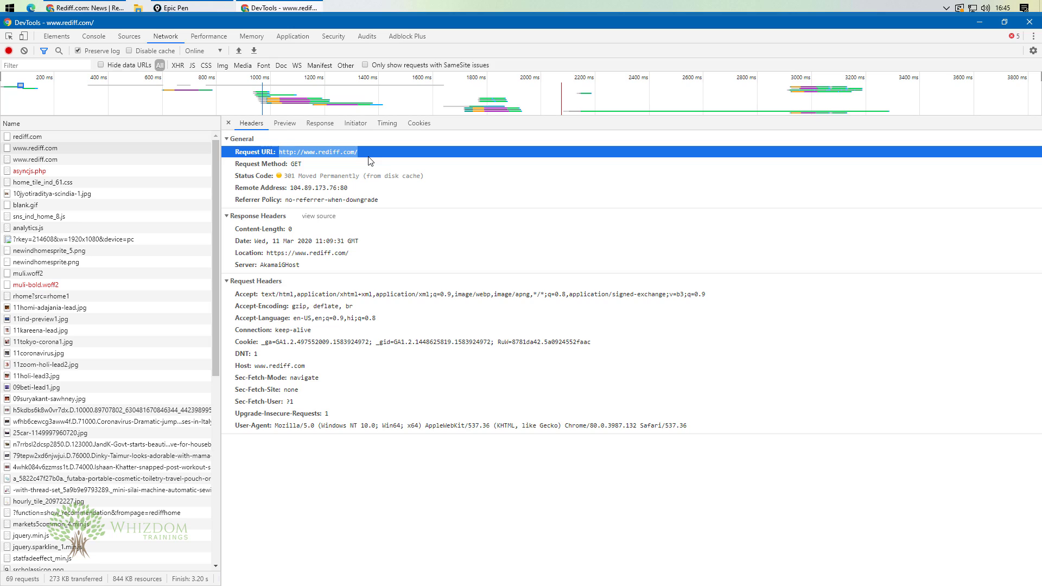
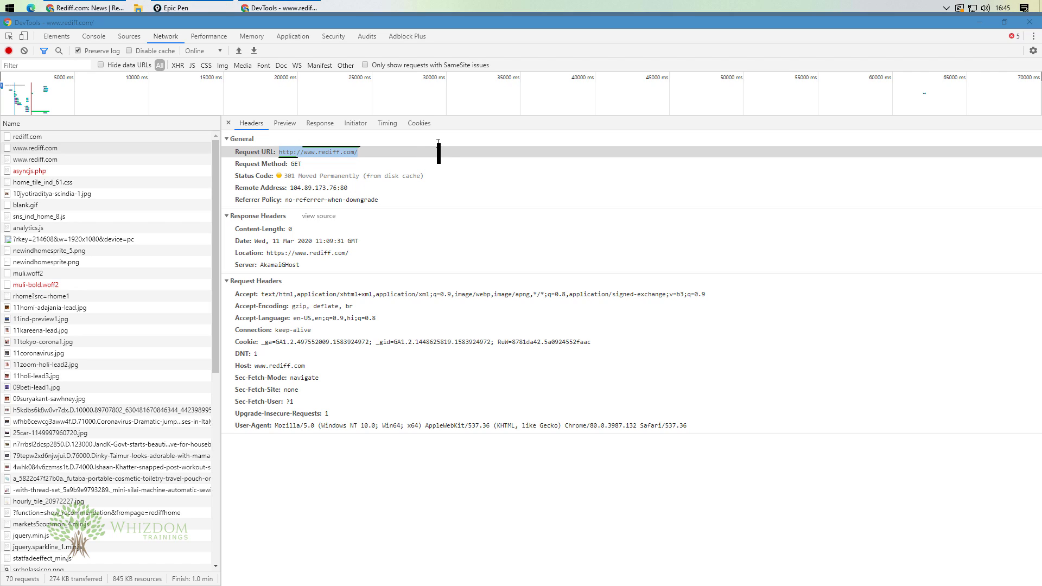
# Step: Annotate the Request URL with "Part 1 - Protocol" and "Part 2 - Server Name" on separate lines, and clear the annotations
pyautogui.write('Part 1 ')
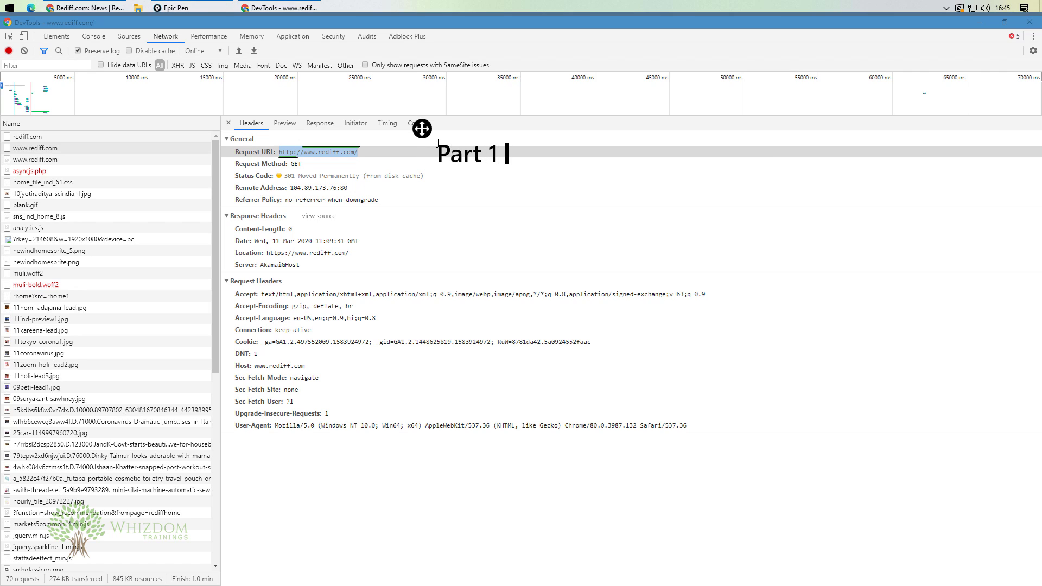
pyautogui.write('- Proto')
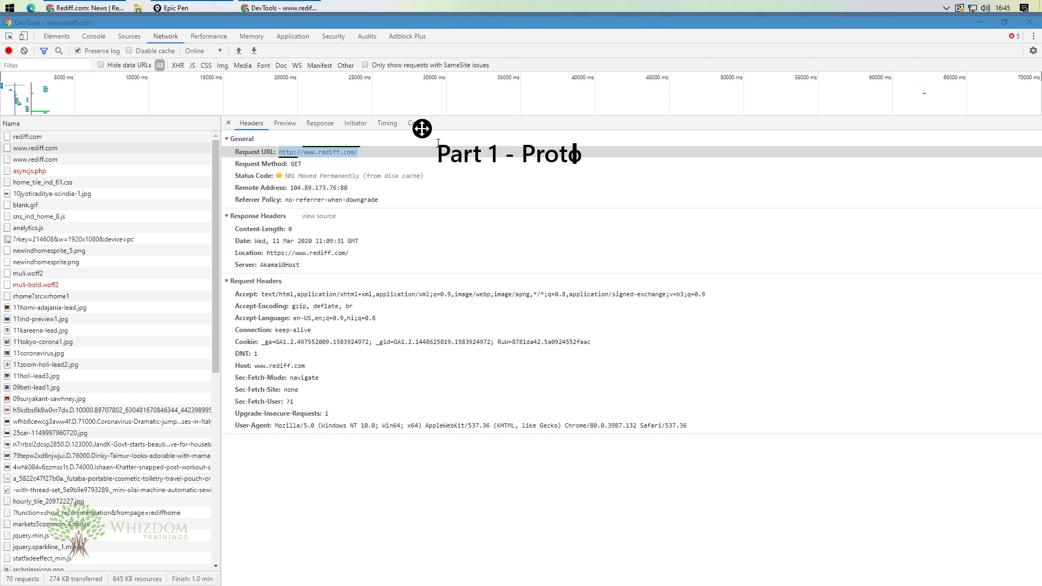
pyautogui.write('col')
pyautogui.press('Return')
pyautogui.write('Part')
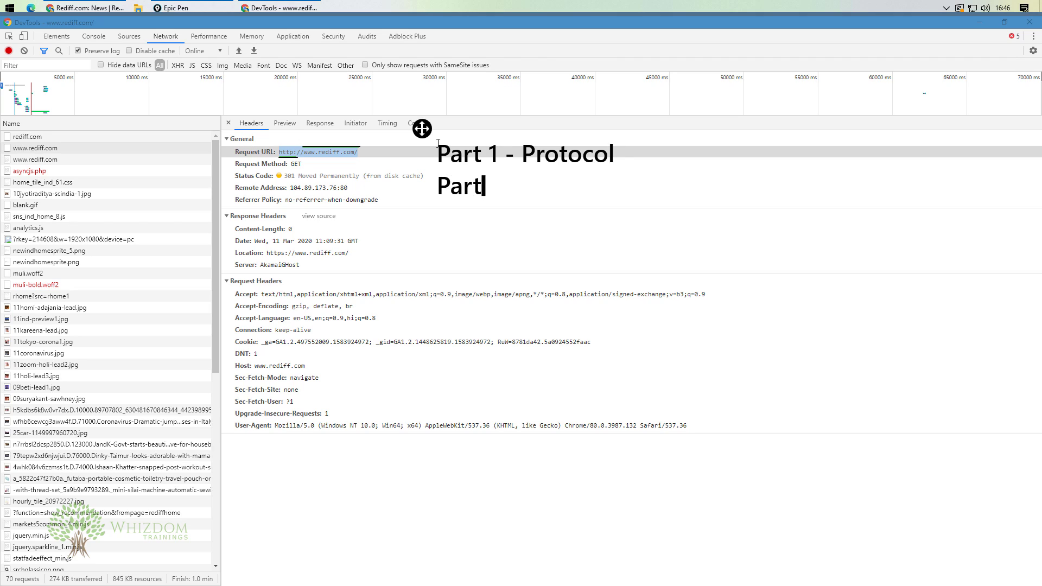
pyautogui.write(' 2 - Ser')
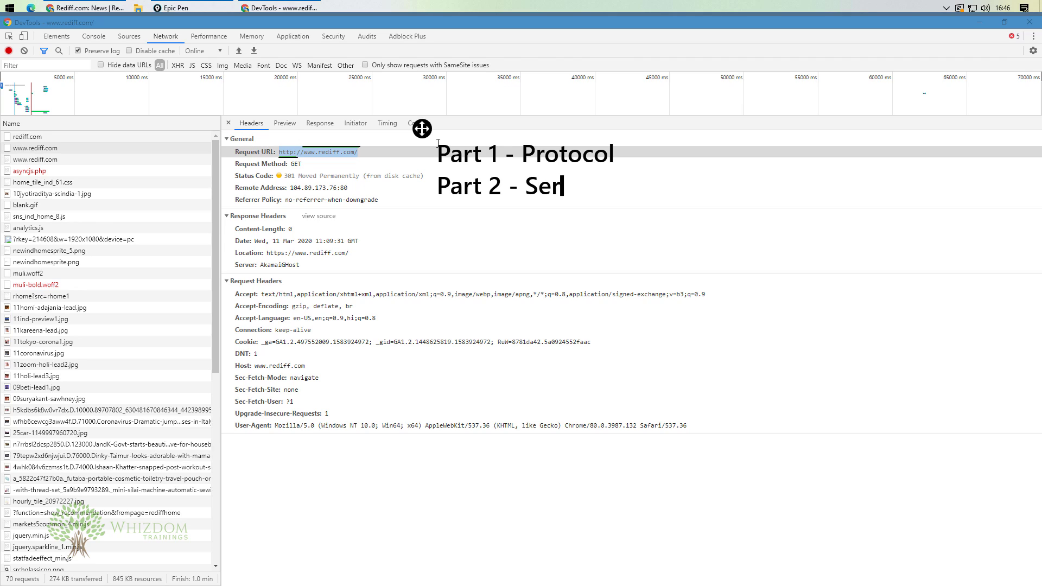
pyautogui.write('ver Name')
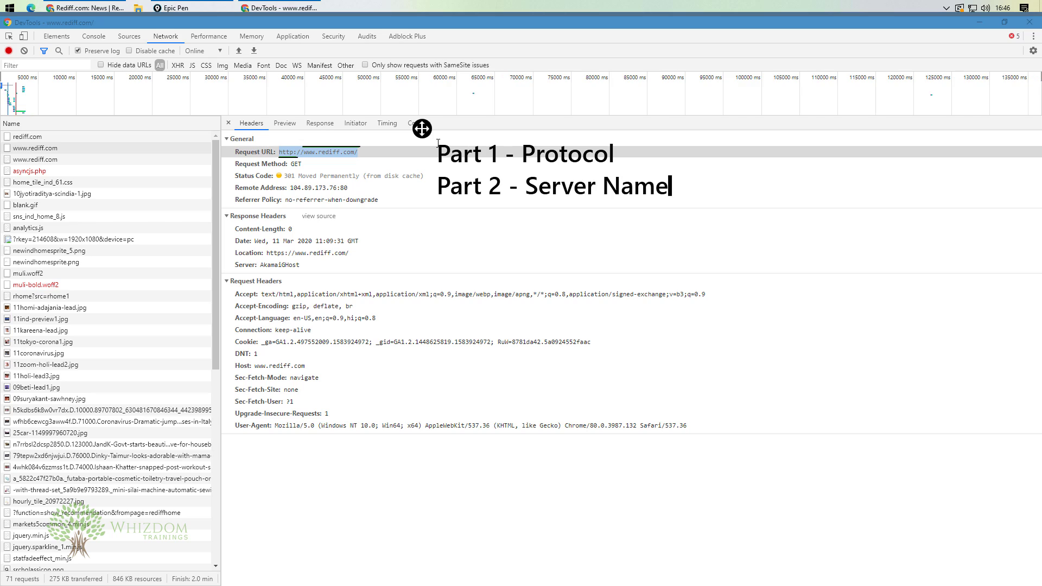
pyautogui.click(441, 132)
pyautogui.click(313, 153)
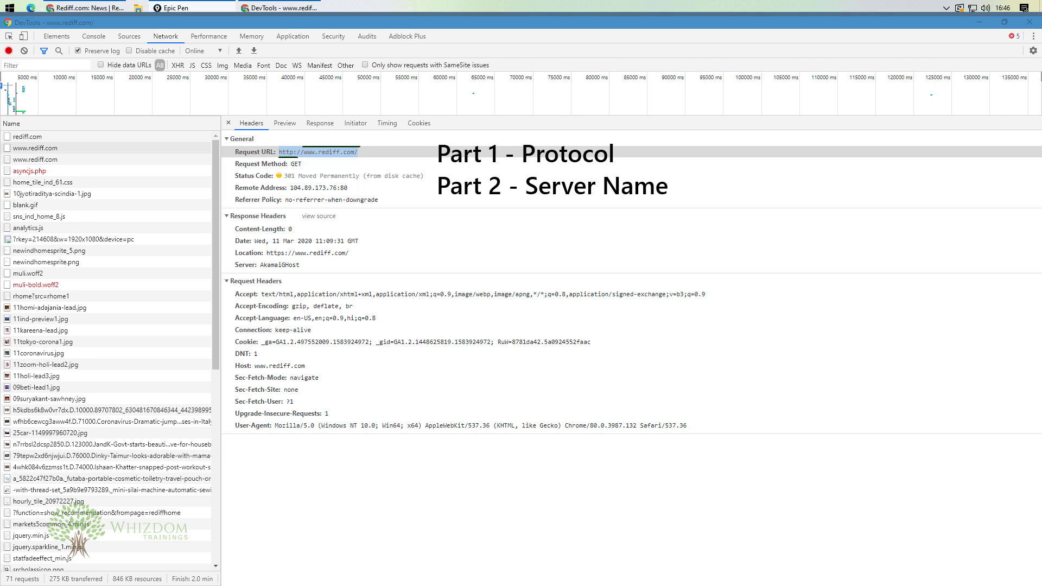
pyautogui.hotkey('ctrl', 'shift', 'c')
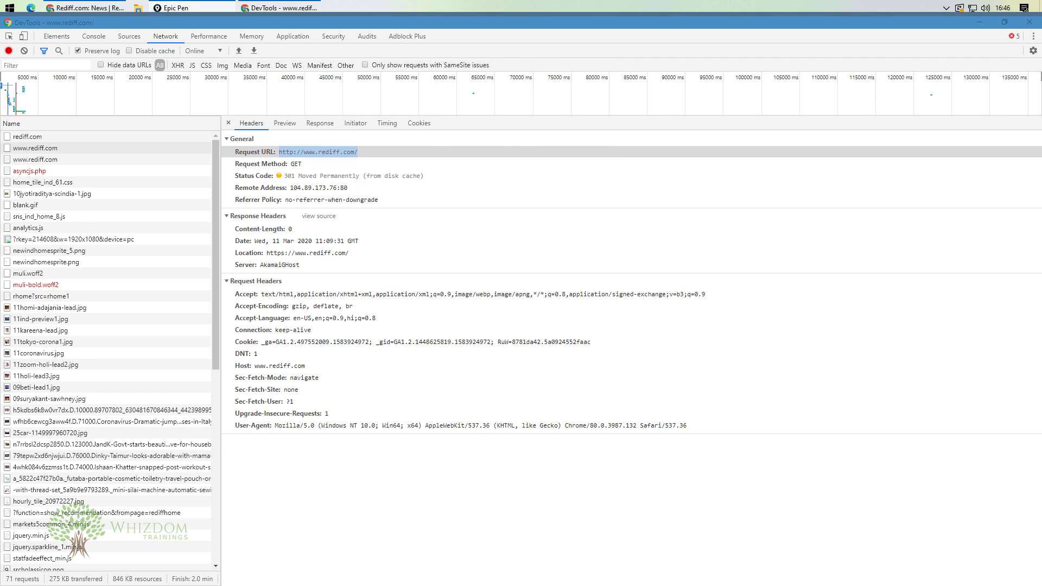
# Step: Examine the redirected request's method, status code and URL by highlighting each value in the General section
pyautogui.doubleClick(295, 165)
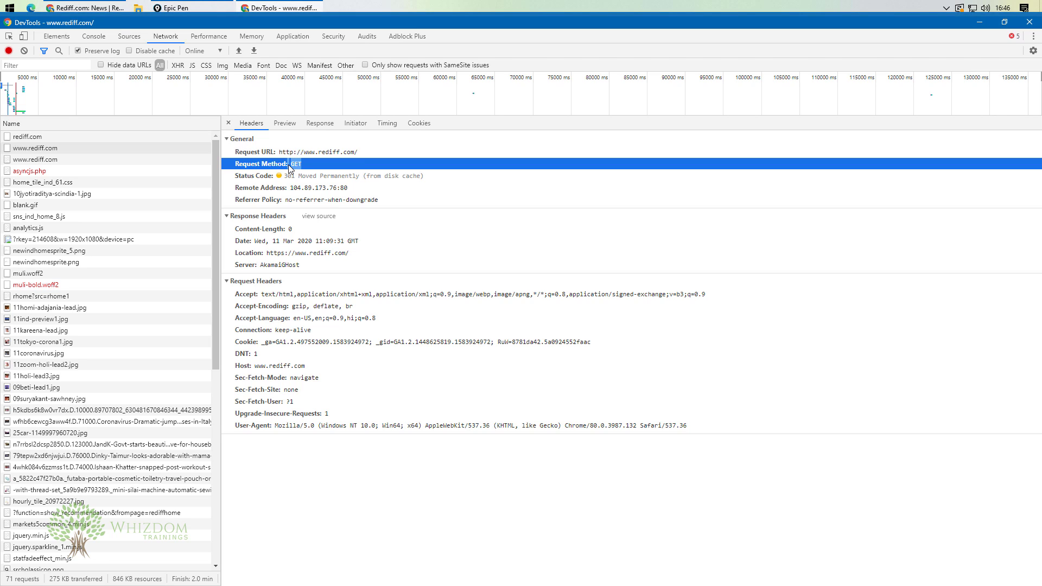
pyautogui.moveTo(284, 176); pyautogui.dragTo(360, 179)
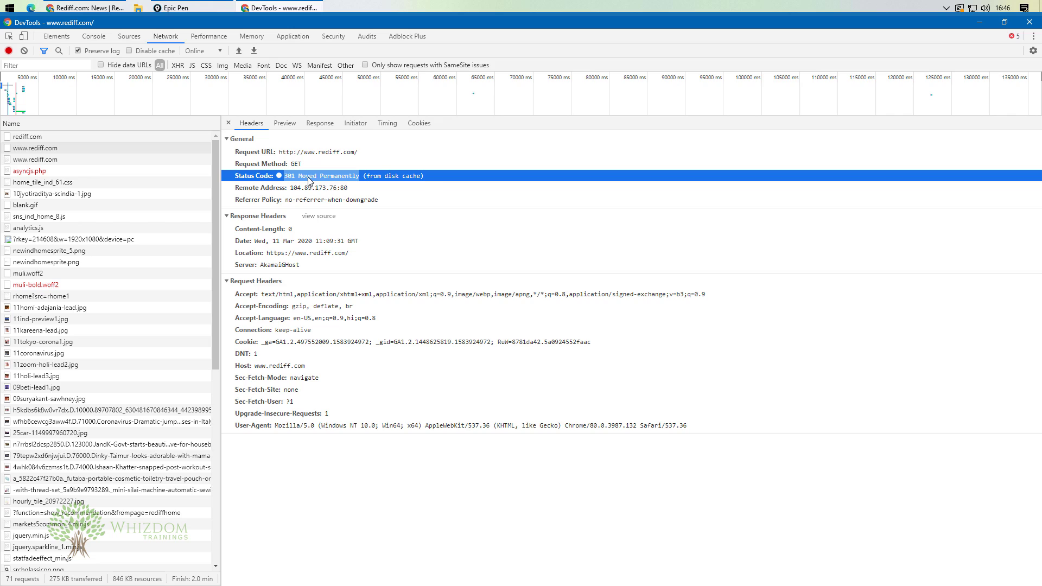
pyautogui.moveTo(290, 165); pyautogui.dragTo(295, 180)
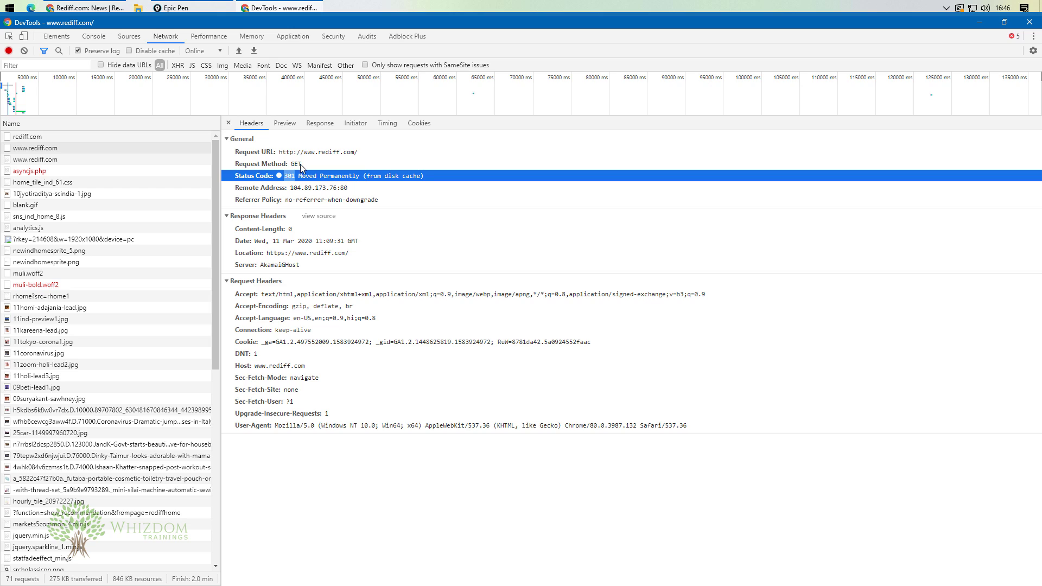
pyautogui.moveTo(301, 164); pyautogui.dragTo(292, 168)
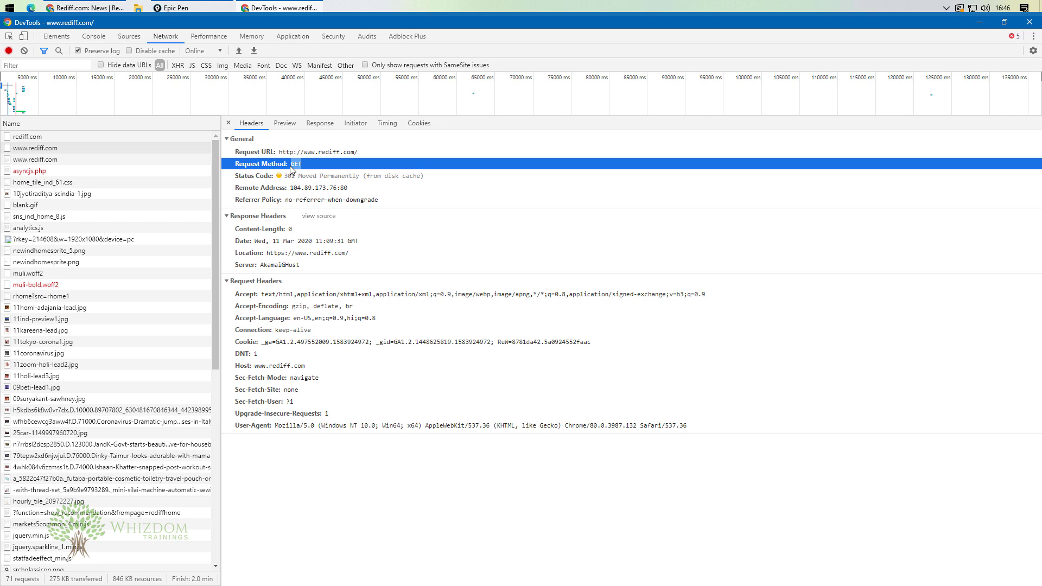
pyautogui.moveTo(280, 154); pyautogui.dragTo(359, 156)
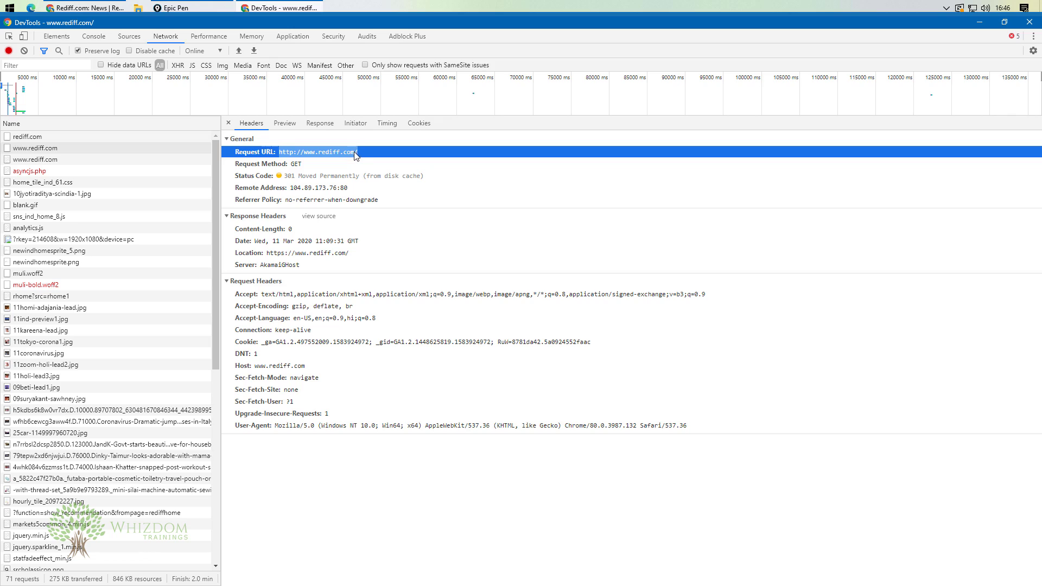
pyautogui.moveTo(283, 177); pyautogui.dragTo(296, 179)
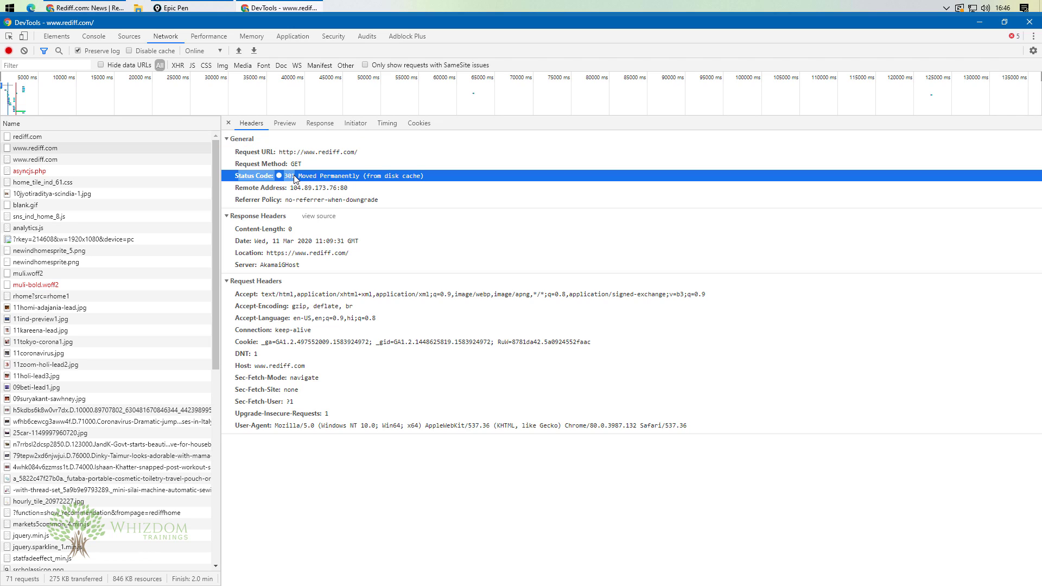
pyautogui.click(42, 160)
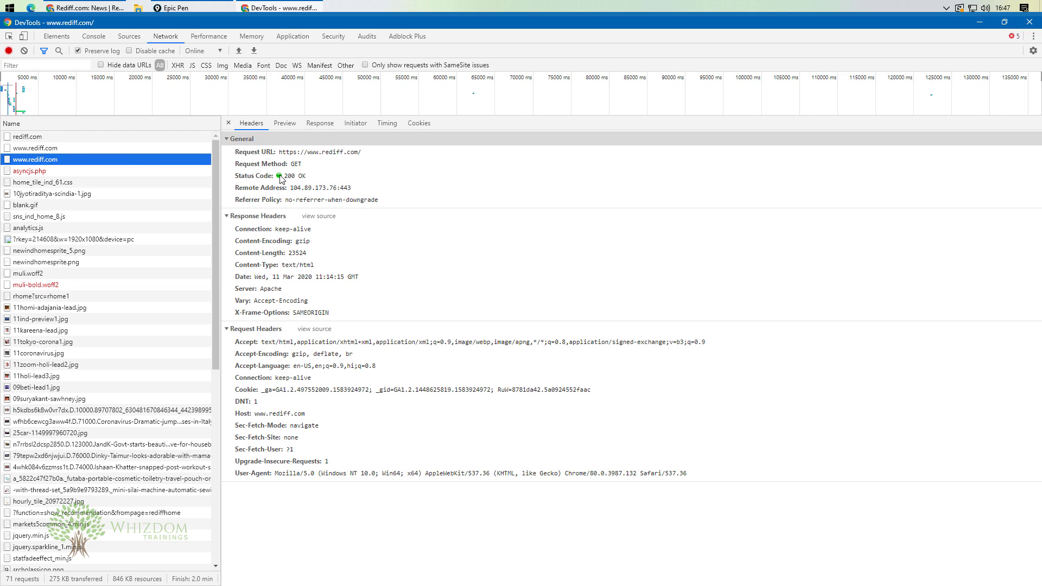
pyautogui.moveTo(284, 176); pyautogui.dragTo(303, 177)
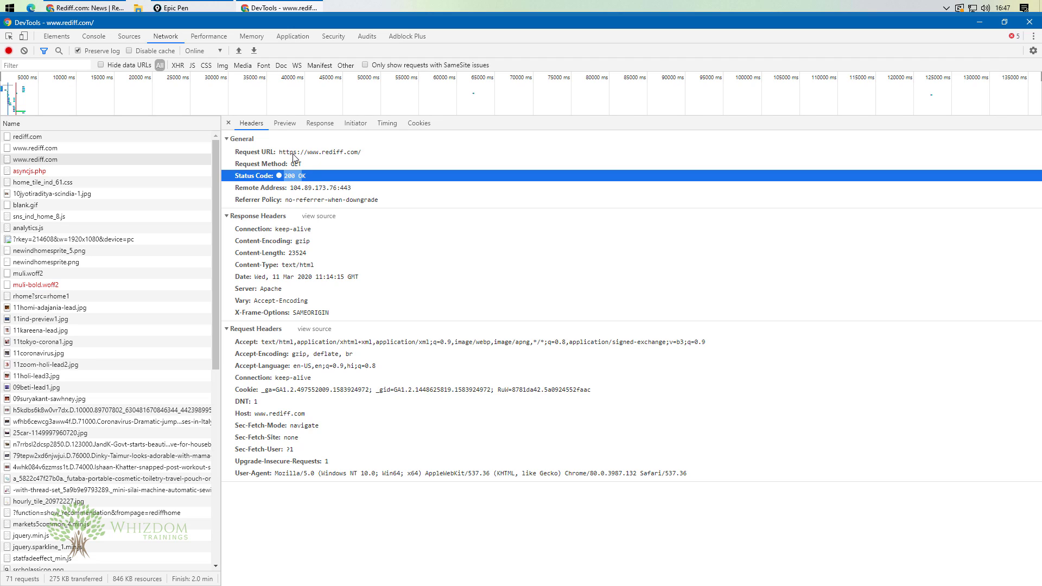
pyautogui.moveTo(280, 153); pyautogui.dragTo(300, 157)
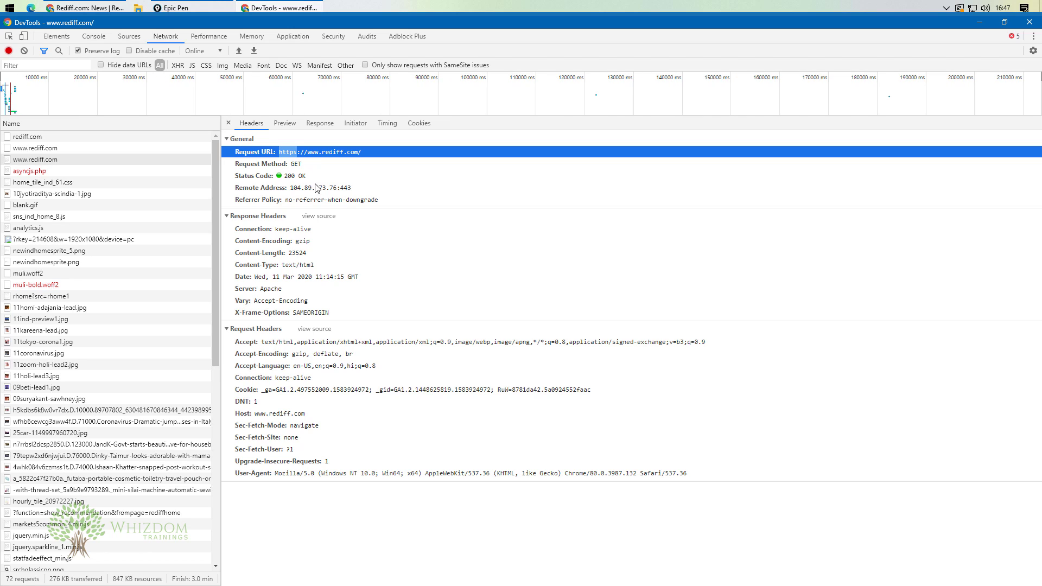
pyautogui.moveTo(307, 152); pyautogui.dragTo(359, 156)
pyautogui.click(308, 166)
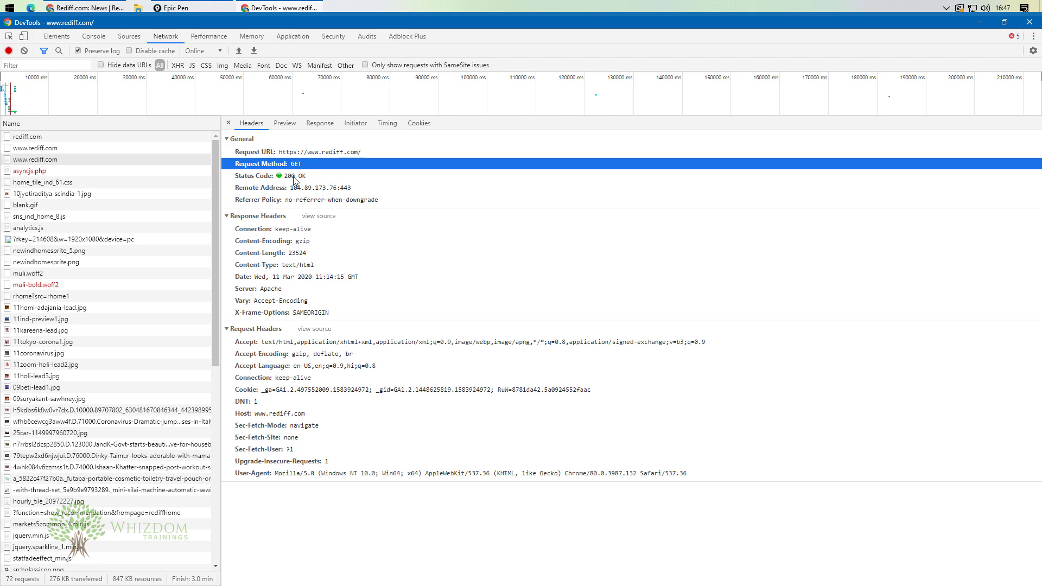
pyautogui.doubleClick(286, 178)
pyautogui.moveTo(286, 181); pyautogui.dragTo(284, 179)
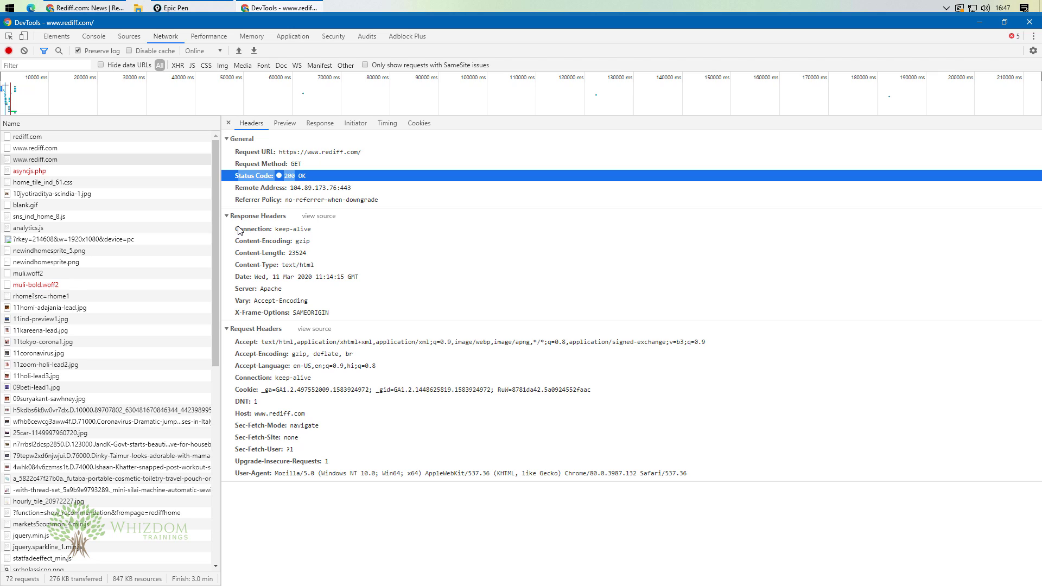
# Step: Examine the response headers, User-Agent with its Chrome version, and Cookie value, ending with all header sections highlighted
pyautogui.moveTo(237, 228); pyautogui.dragTo(577, 316)
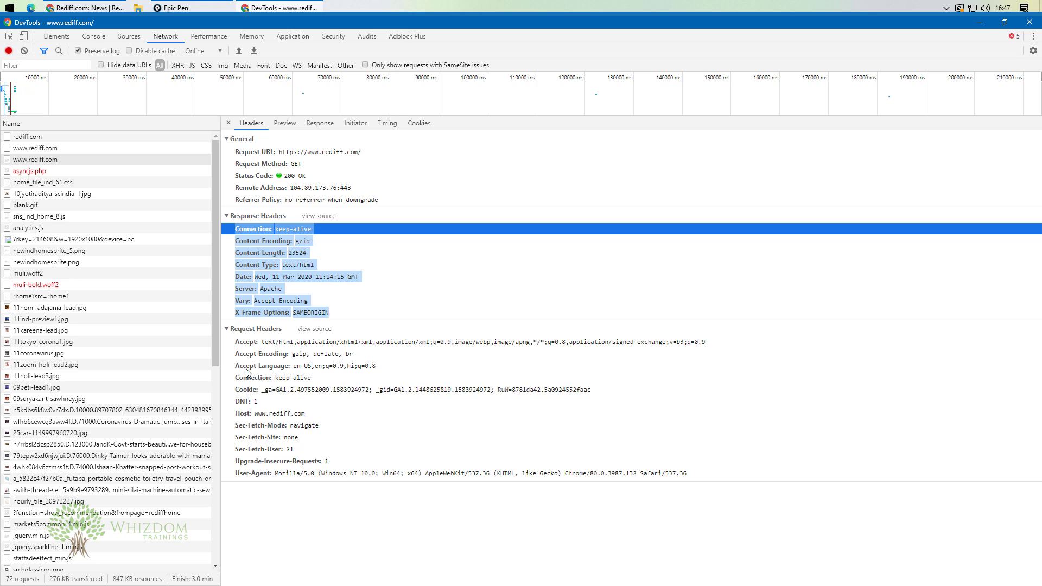
pyautogui.moveTo(276, 475); pyautogui.dragTo(693, 489)
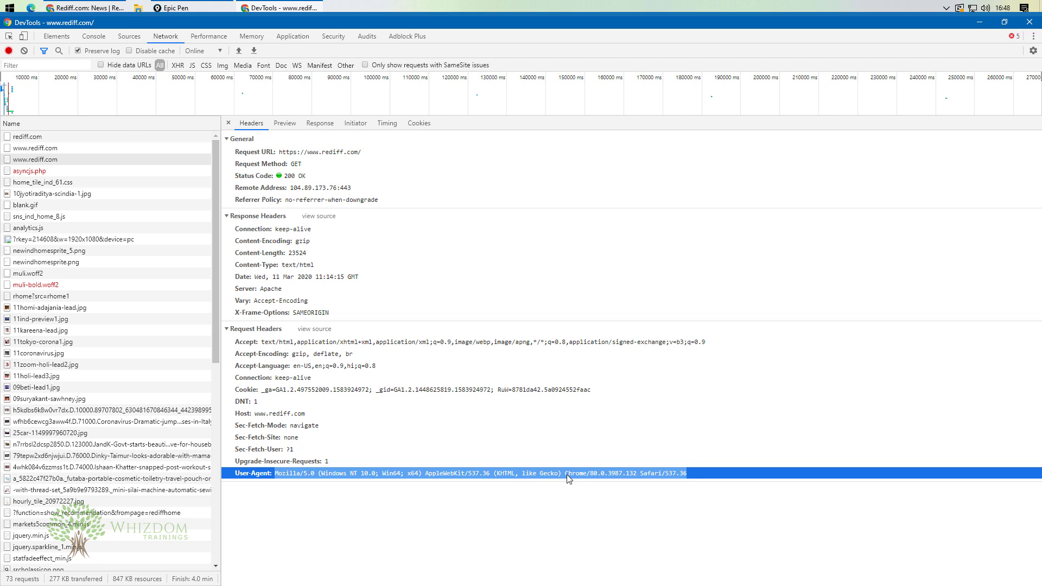
pyautogui.moveTo(566, 476); pyautogui.dragTo(637, 478)
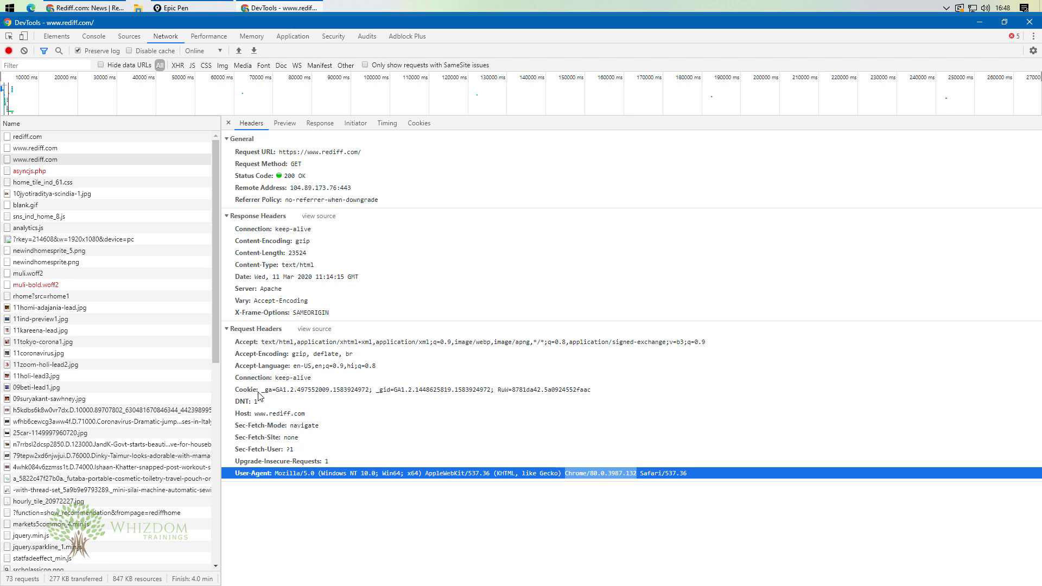
pyautogui.moveTo(261, 389); pyautogui.dragTo(602, 396)
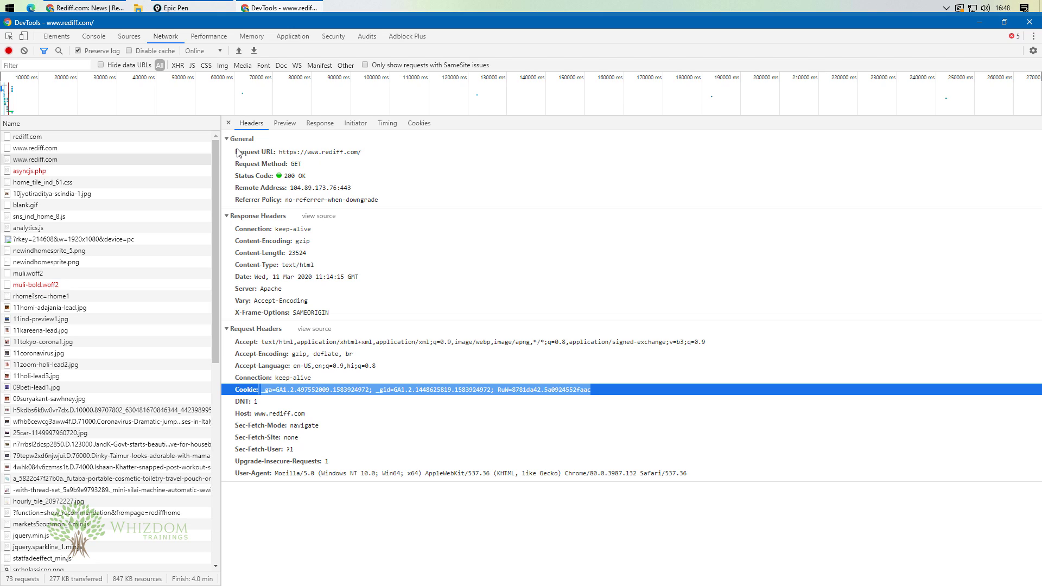
pyautogui.moveTo(237, 155); pyautogui.dragTo(713, 482)
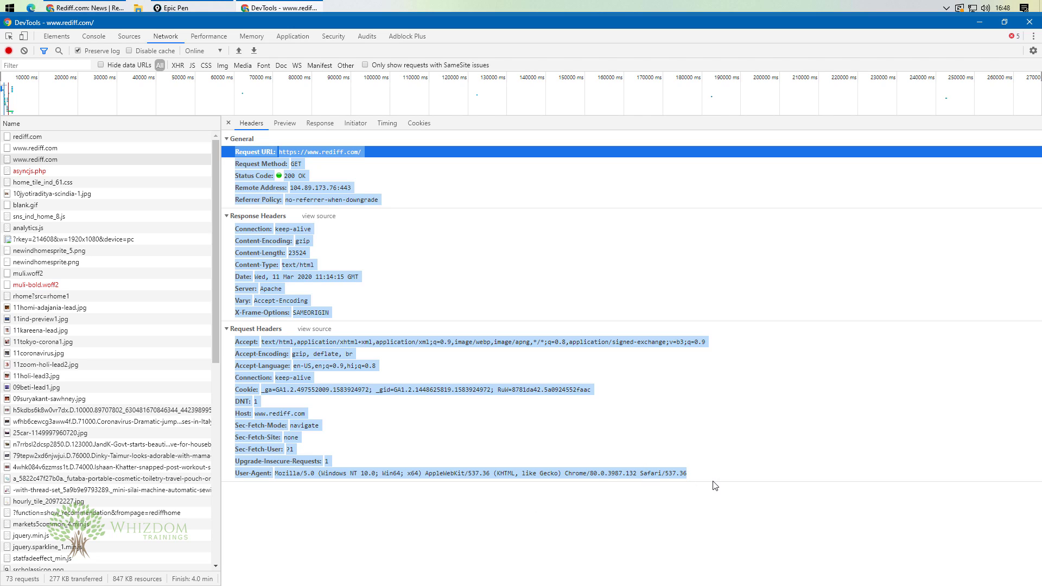
# Step: Turn off Preserve log, open the Rediffmail page from the Rediff home page, and view the headers of its login.cgi request in DevTools
pyautogui.click(77, 51)
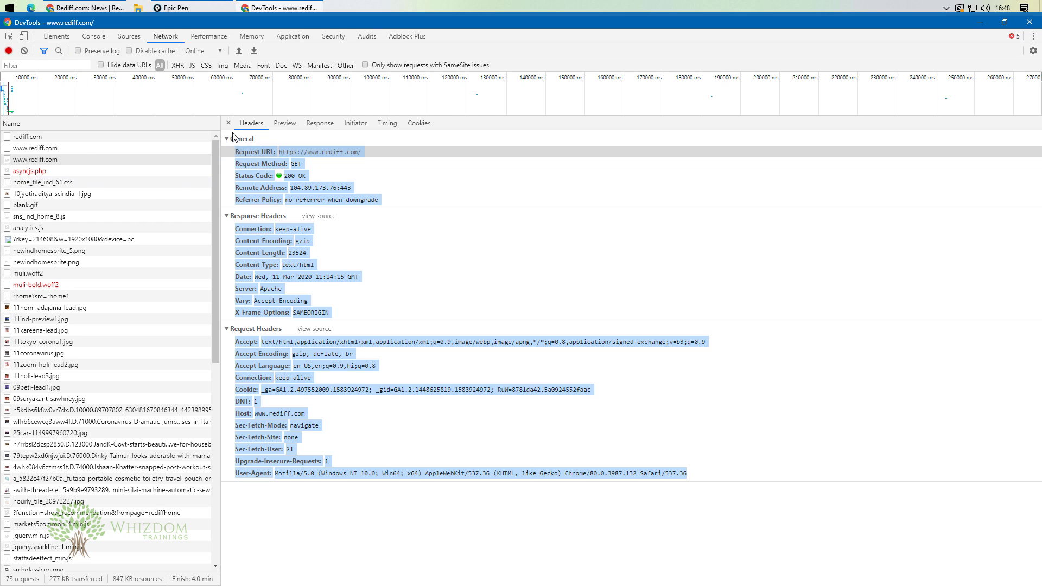
pyautogui.click(77, 6)
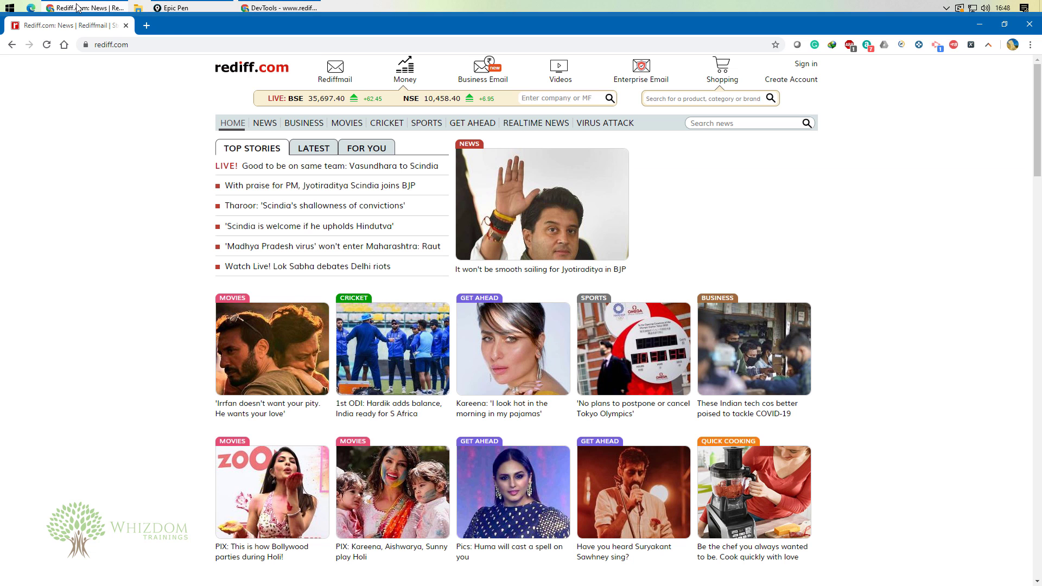
pyautogui.click(332, 80)
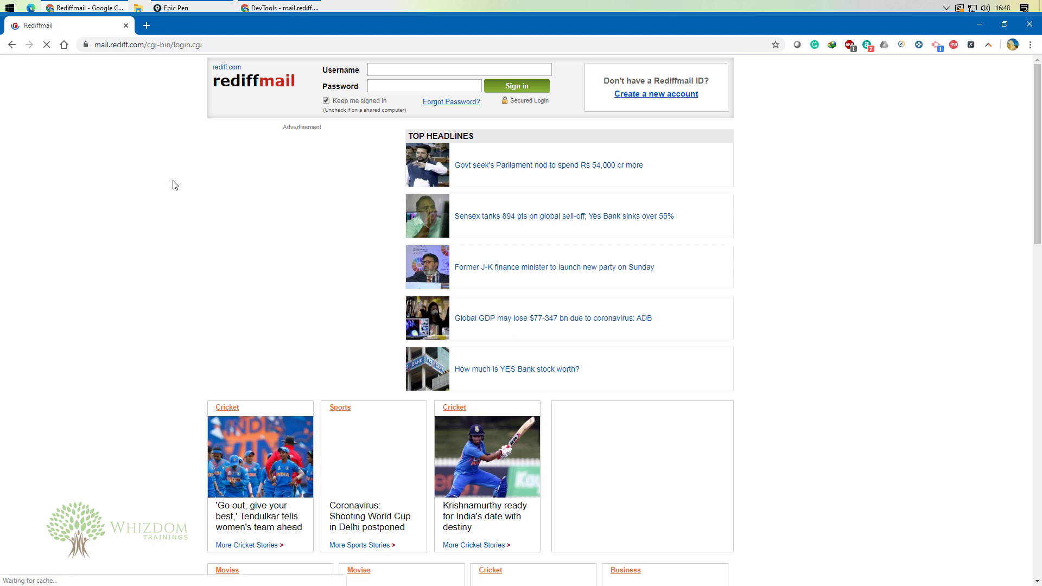
pyautogui.click(276, 8)
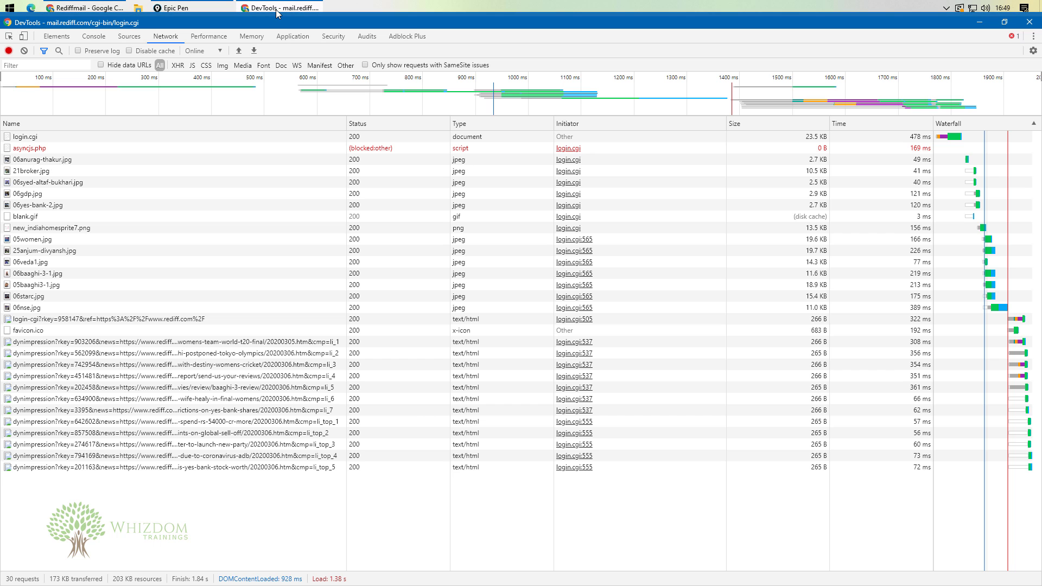
pyautogui.click(26, 138)
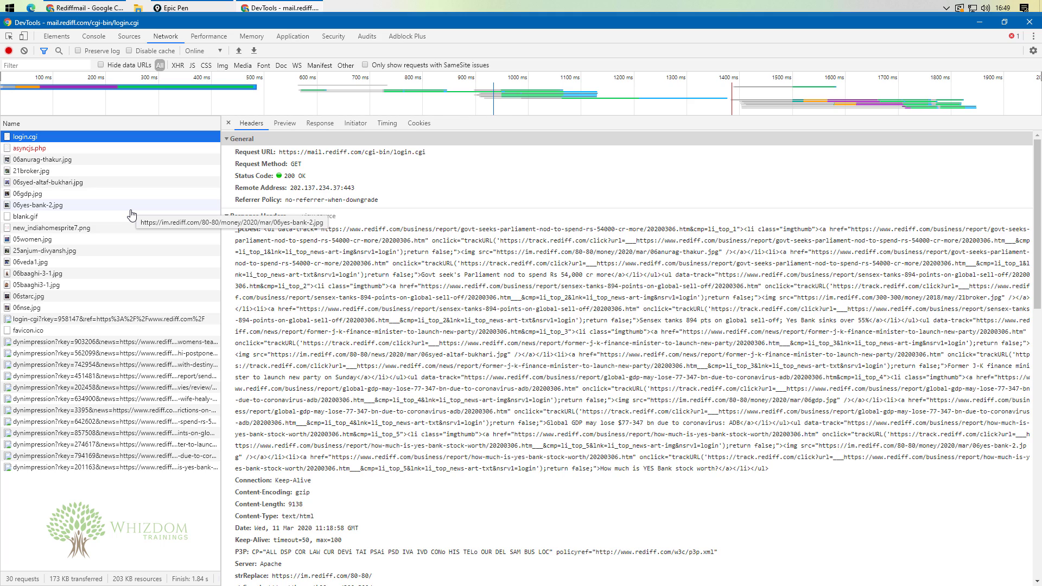
# Step: Go back to the Rediff home page and look through the requests recorded in the Network log with Preserve log off
pyautogui.click(50, 7)
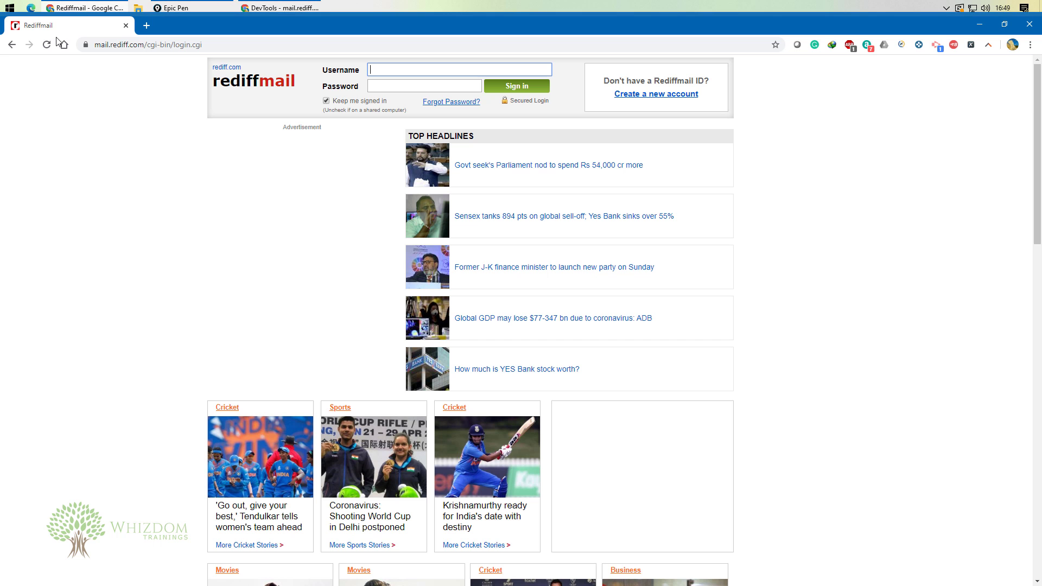
pyautogui.click(11, 44)
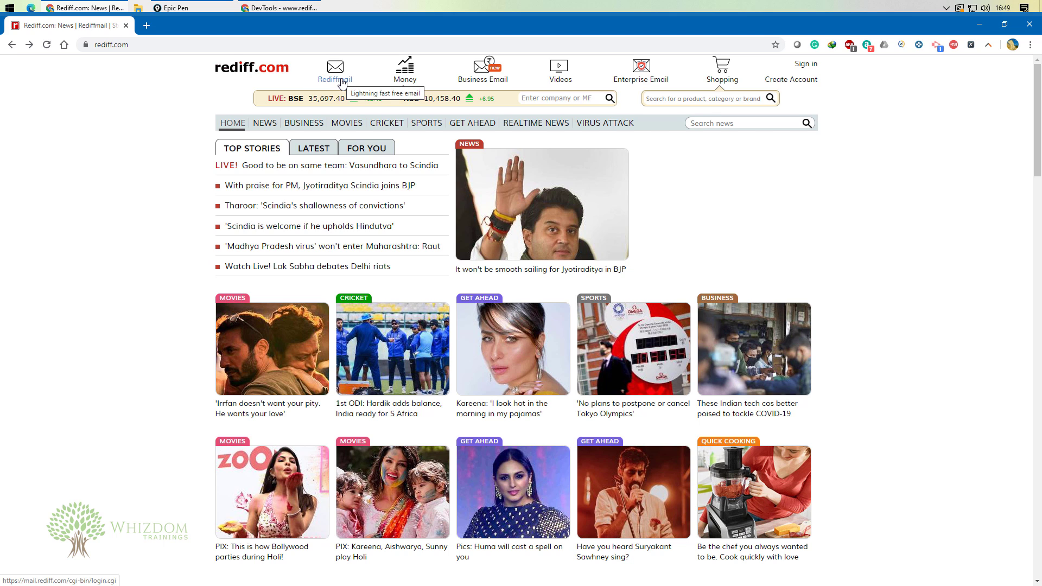
pyautogui.click(280, 7)
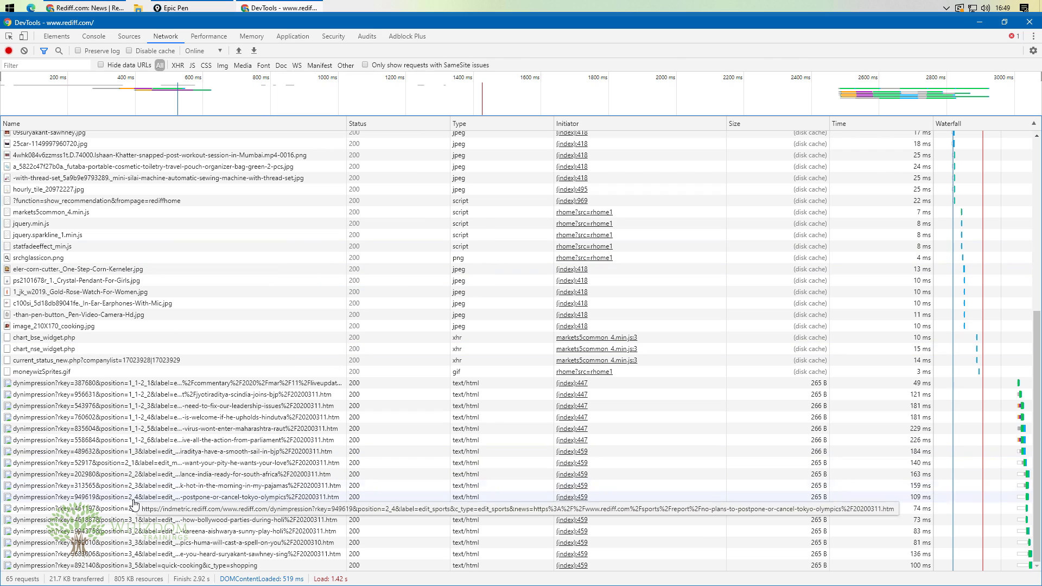
pyautogui.scroll(5, 135, 504)
pyautogui.scroll(-5, 136, 504)
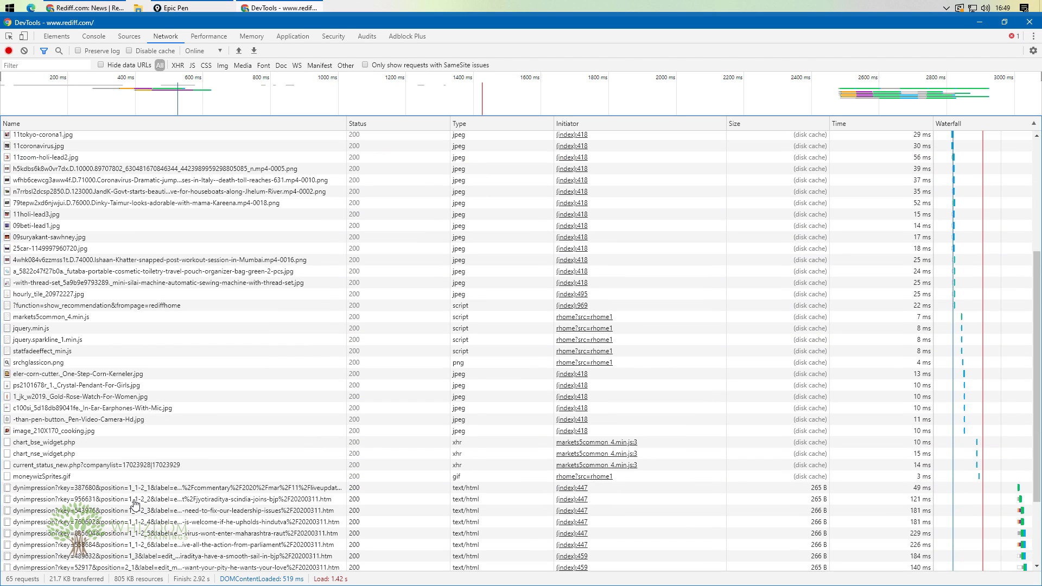
# Step: Turn on Preserve log, reopen Rediffmail from the home page, and open the headers of the login.cgi request in the Network log
pyautogui.click(78, 50)
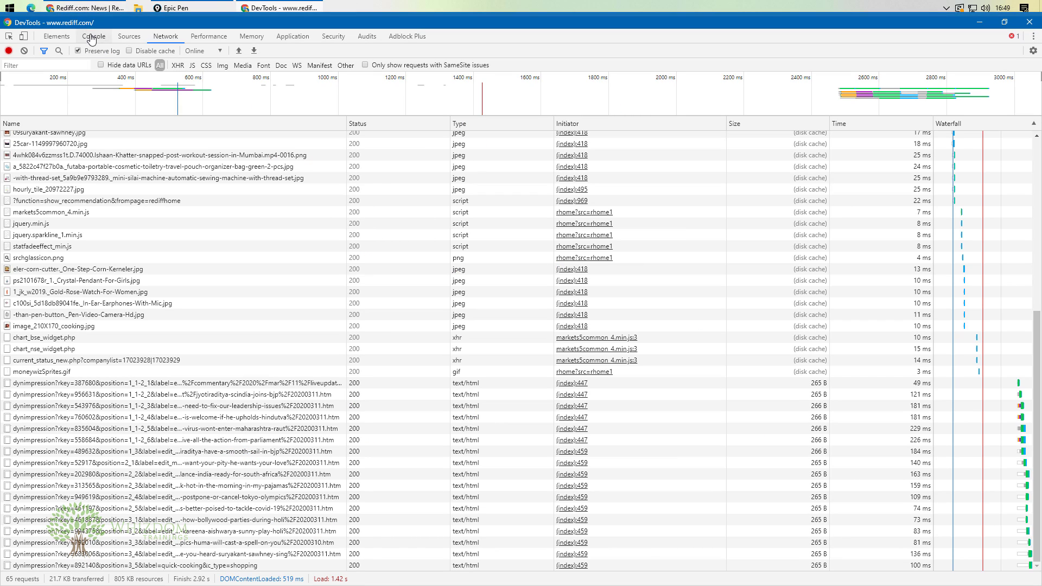
pyautogui.click(118, 7)
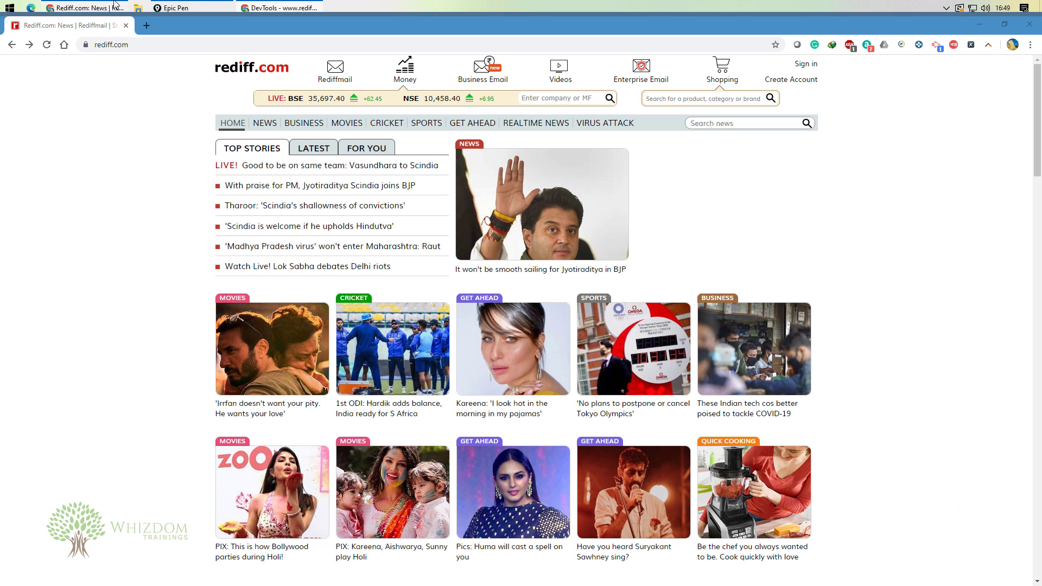
pyautogui.click(336, 81)
pyautogui.click(273, 8)
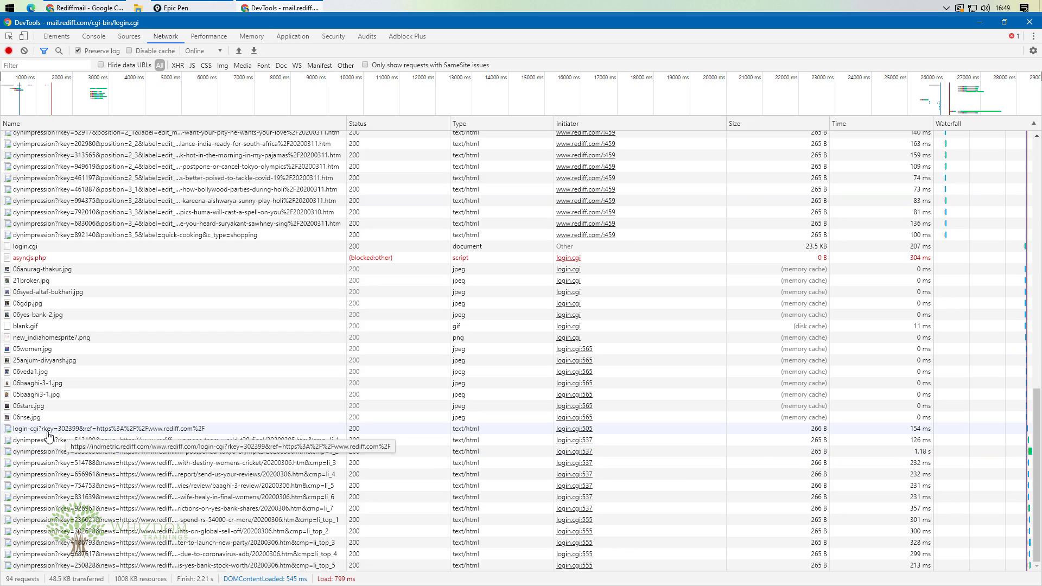
pyautogui.scroll(5, 47, 436)
pyautogui.scroll(-4, 21, 369)
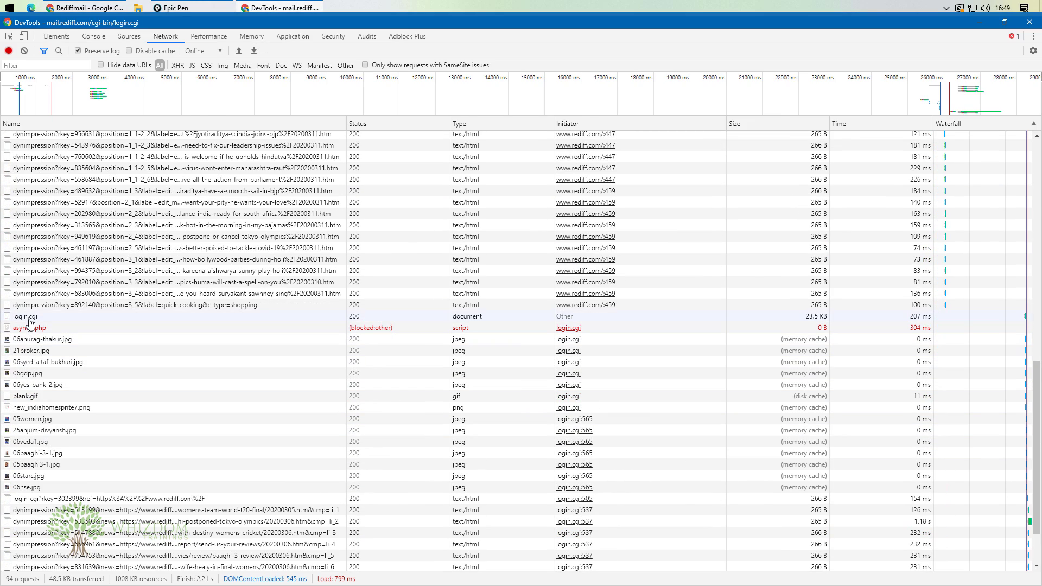
pyautogui.click(28, 317)
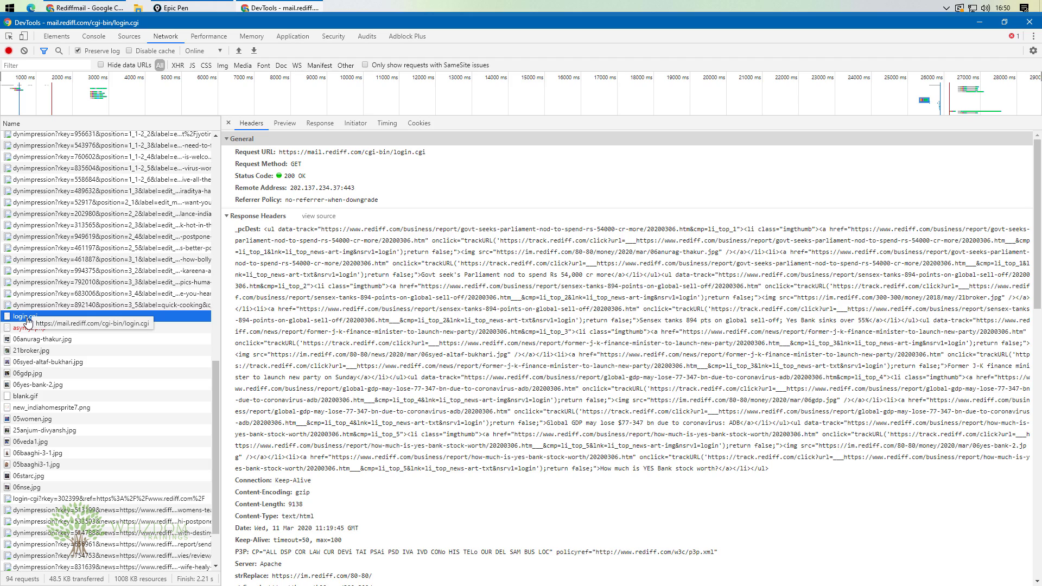
# Step: Copy the login.cgi Request URL onto a blank Epic Pen whiteboard as text, enlarge it, and place it across the board's upper area
pyautogui.moveTo(279, 154); pyautogui.dragTo(427, 159)
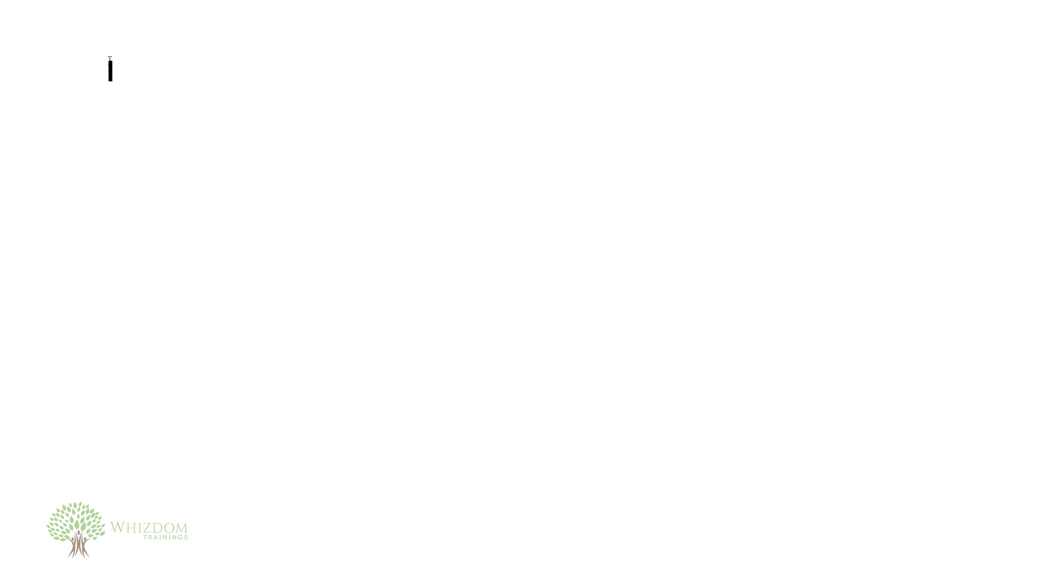
pyautogui.write('https://mail.rediff.com/cgi-bin/login.cgi')
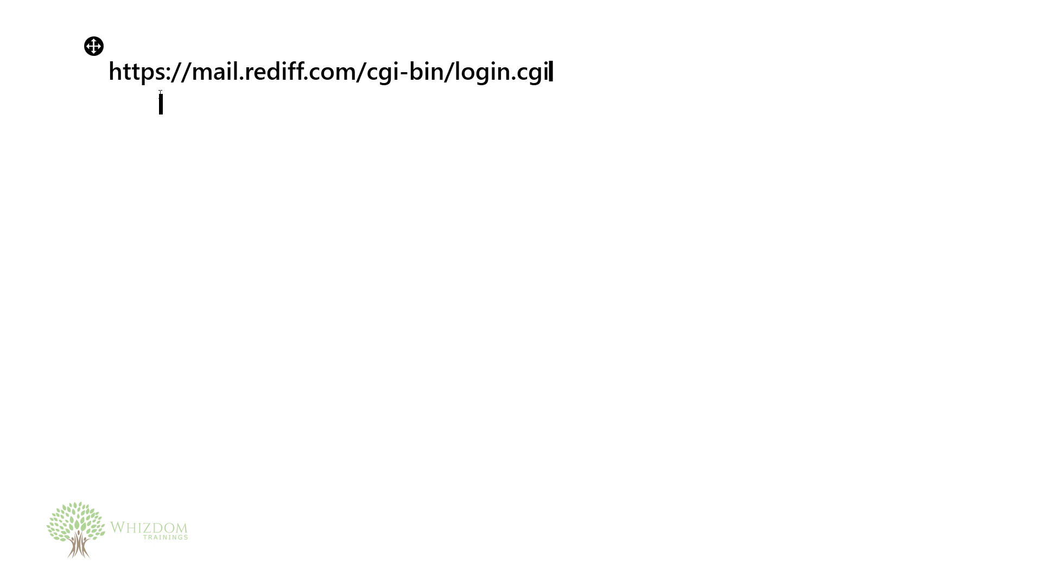
pyautogui.moveTo(93, 45); pyautogui.dragTo(28, 26)
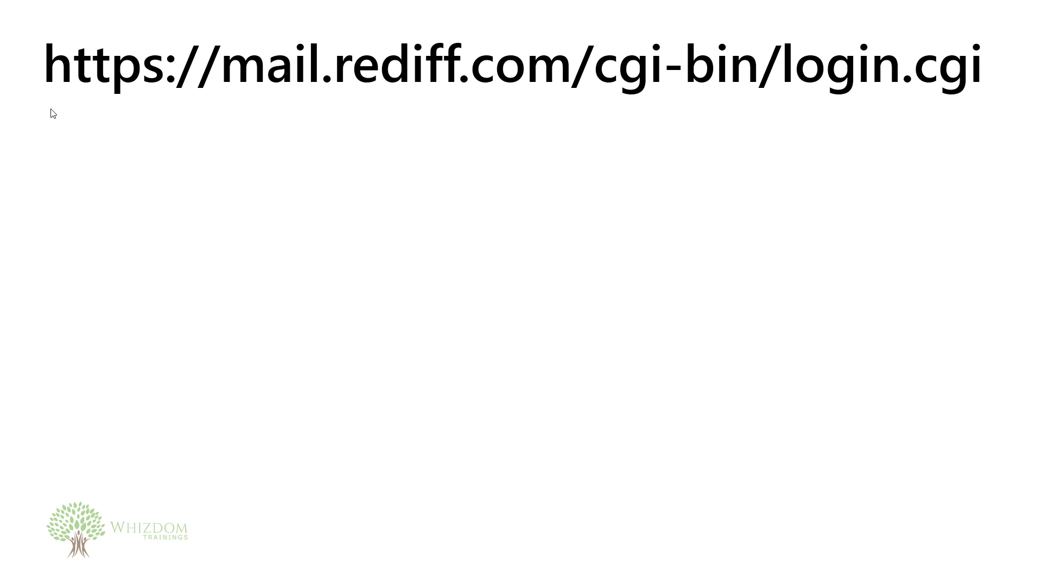
# Step: Underline the URL's protocol, server name and remaining path separately in blue, and number the parts 1, 2 and 3
pyautogui.moveTo(47, 114)
pyautogui.mouseDown()
pyautogui.moveTo(303, 105)
pyautogui.moveTo(669, 129)
pyautogui.moveTo(570, 131)
pyautogui.moveTo(619, 139)
pyautogui.moveTo(985, 151)
pyautogui.mouseUp()
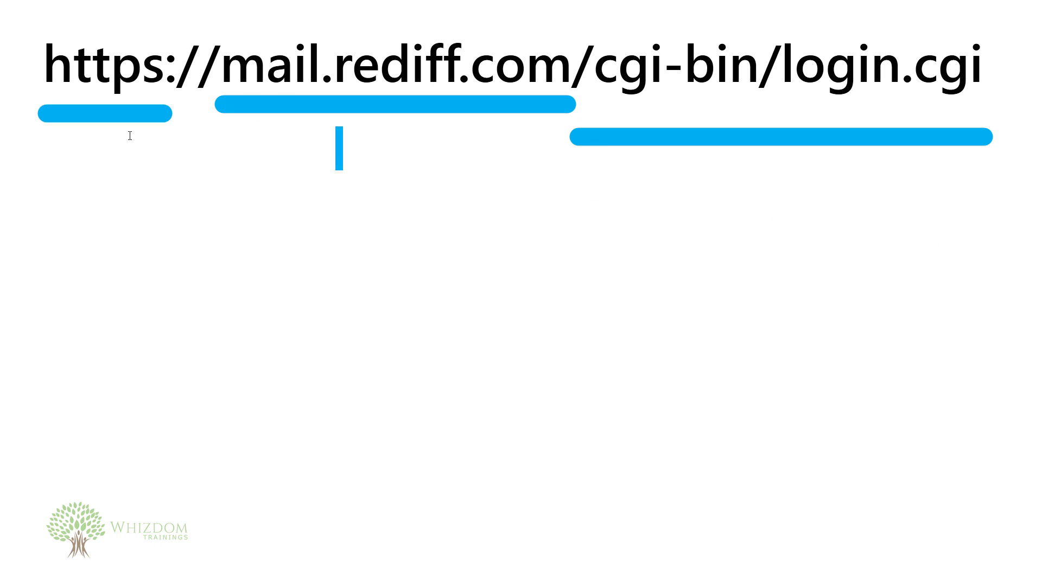
pyautogui.write('1')
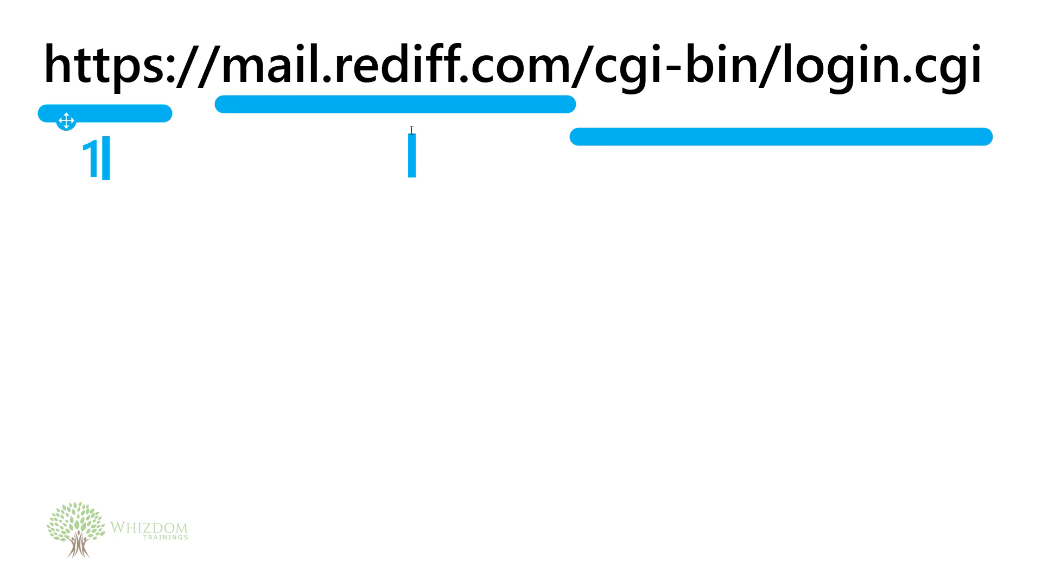
pyautogui.click(391, 116)
pyautogui.write('2')
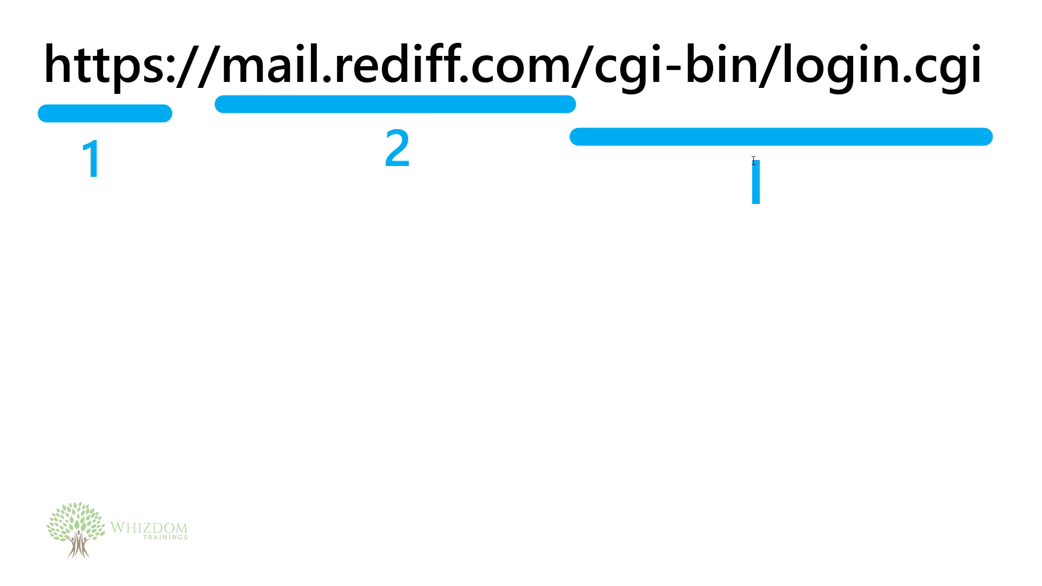
pyautogui.click(751, 154)
pyautogui.write('3')
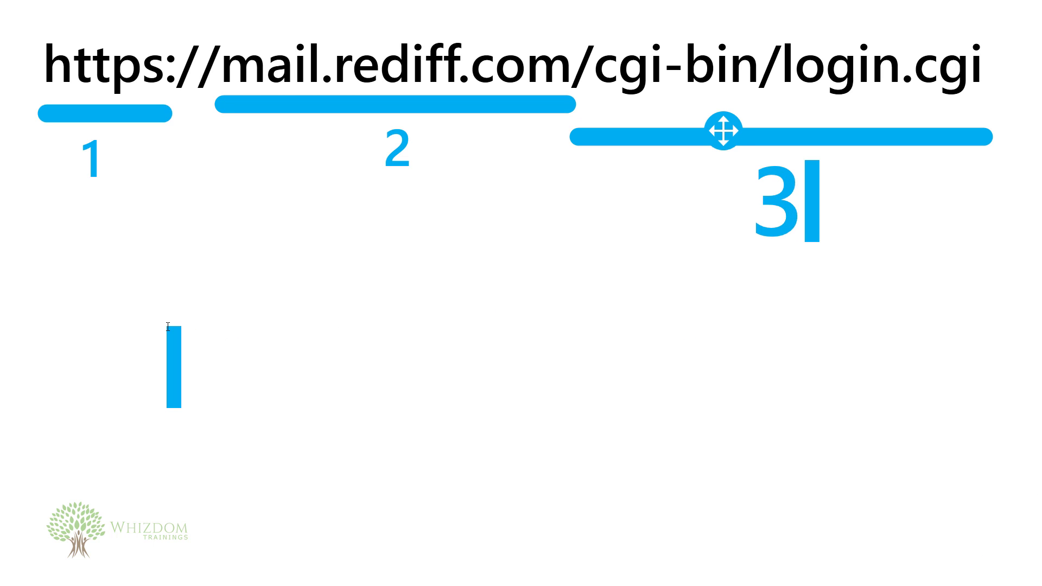
# Step: Add the text "Path" to the whiteboard and position it beneath the URL's third part
pyautogui.click(162, 326)
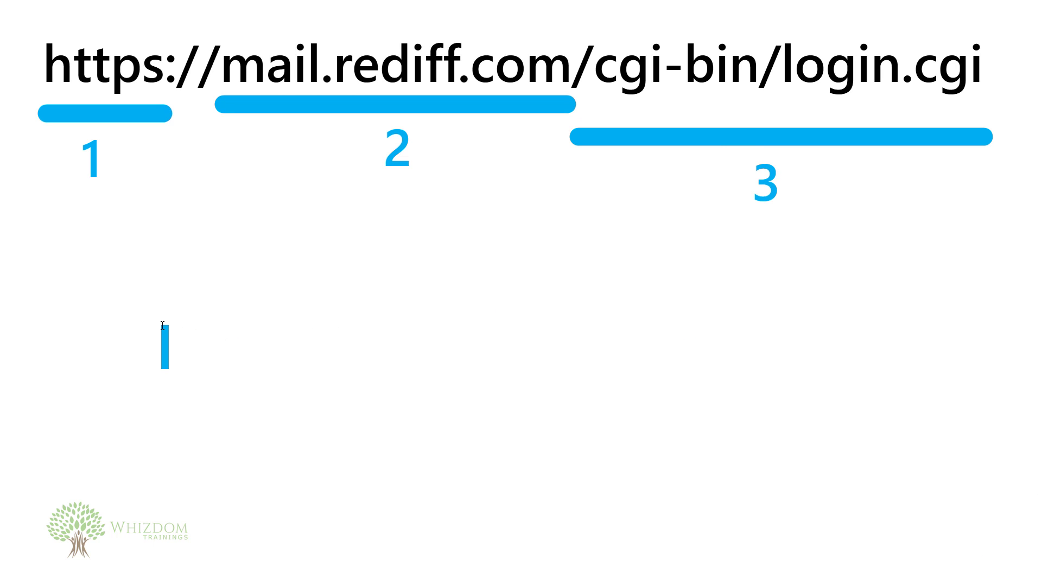
pyautogui.write('Path')
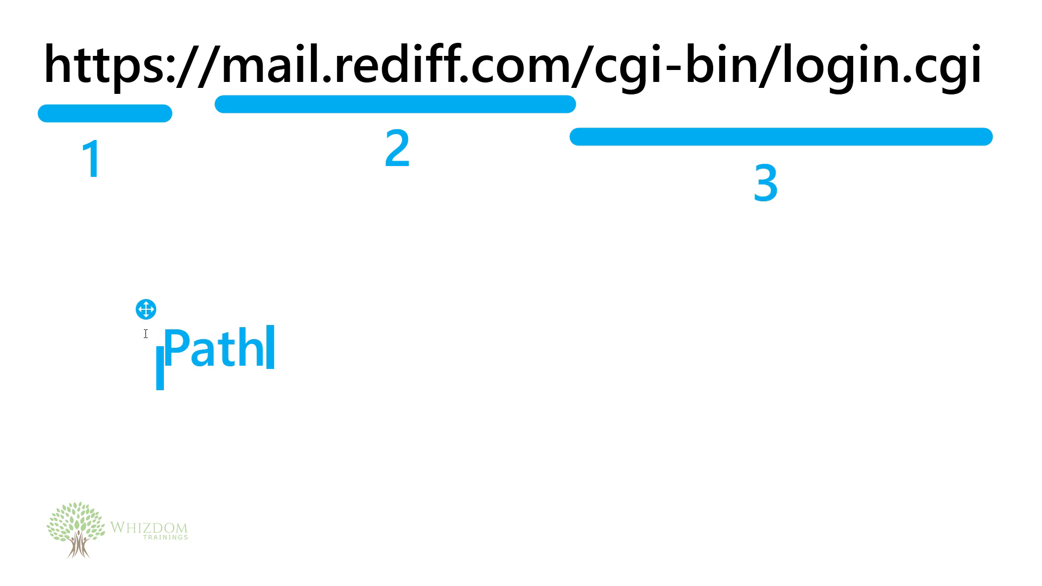
pyautogui.moveTo(146, 309); pyautogui.dragTo(707, 207)
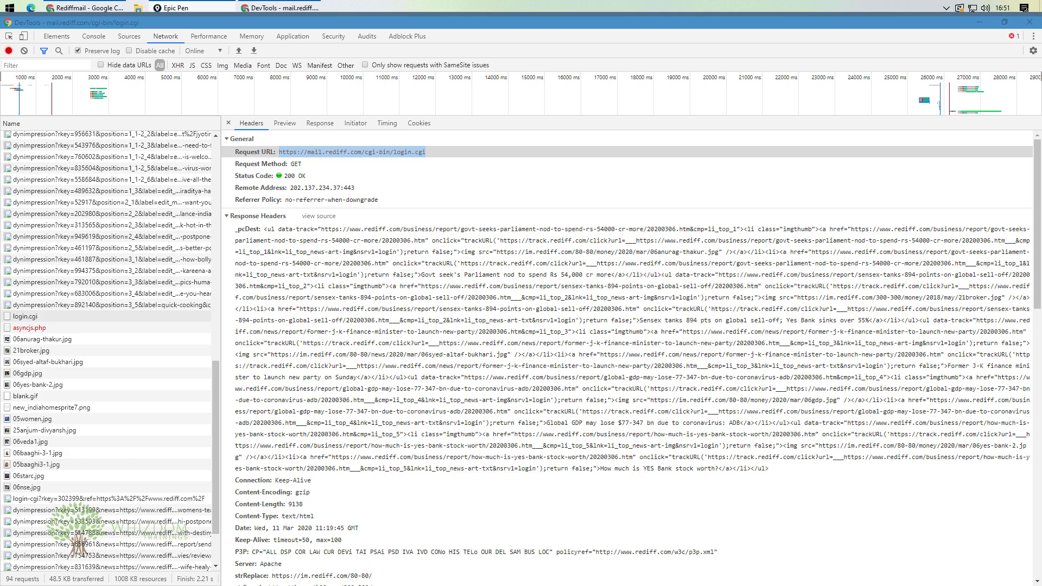
# Step: Switch to the Rediffmail browser window, load google.com, and search Google for "apache jmeter"
pyautogui.click(74, 3)
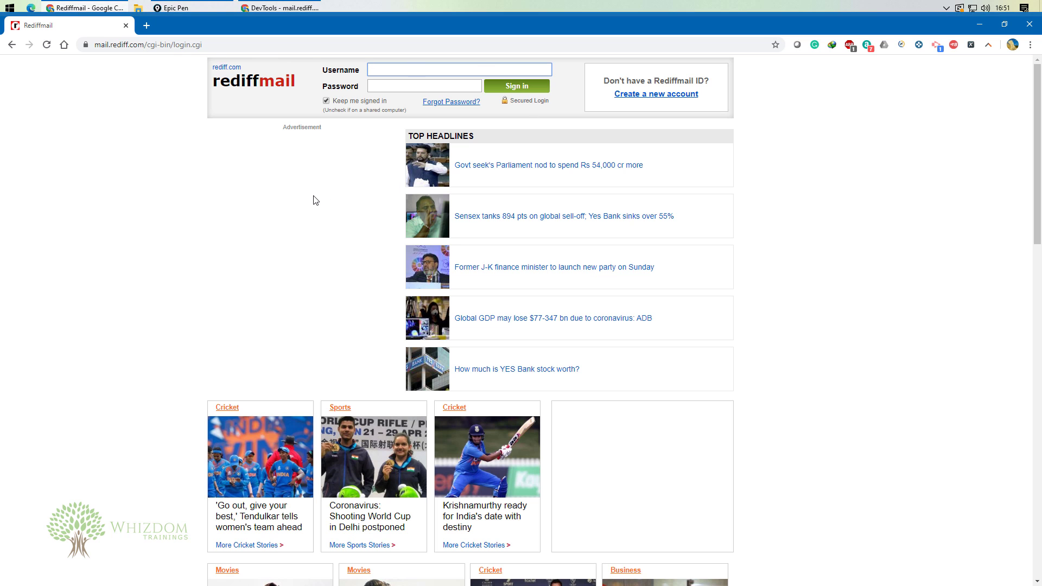
pyautogui.click(174, 46)
pyautogui.press('BackSpace')
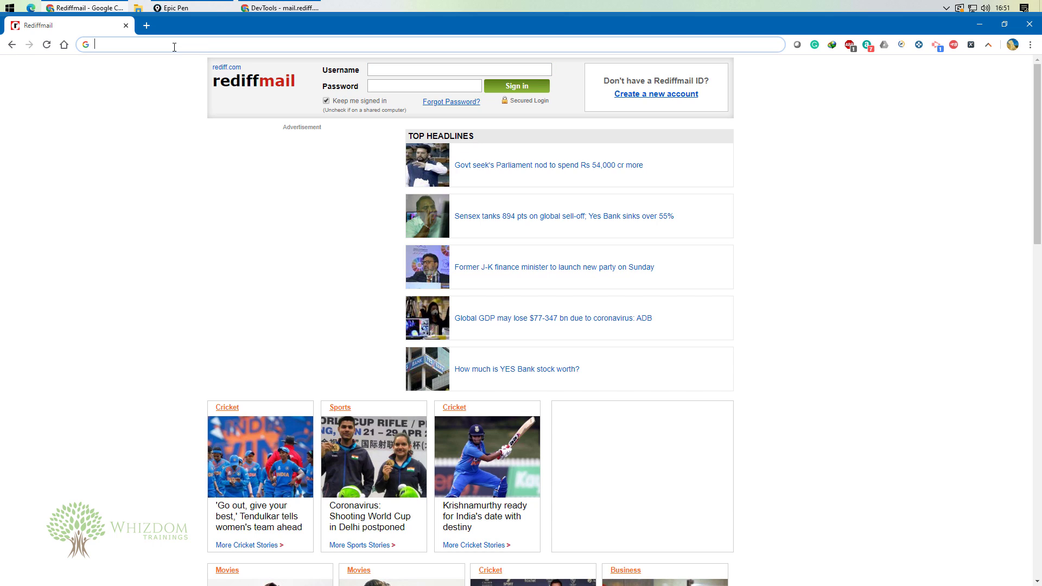
pyautogui.write('google.com')
pyautogui.press('Return')
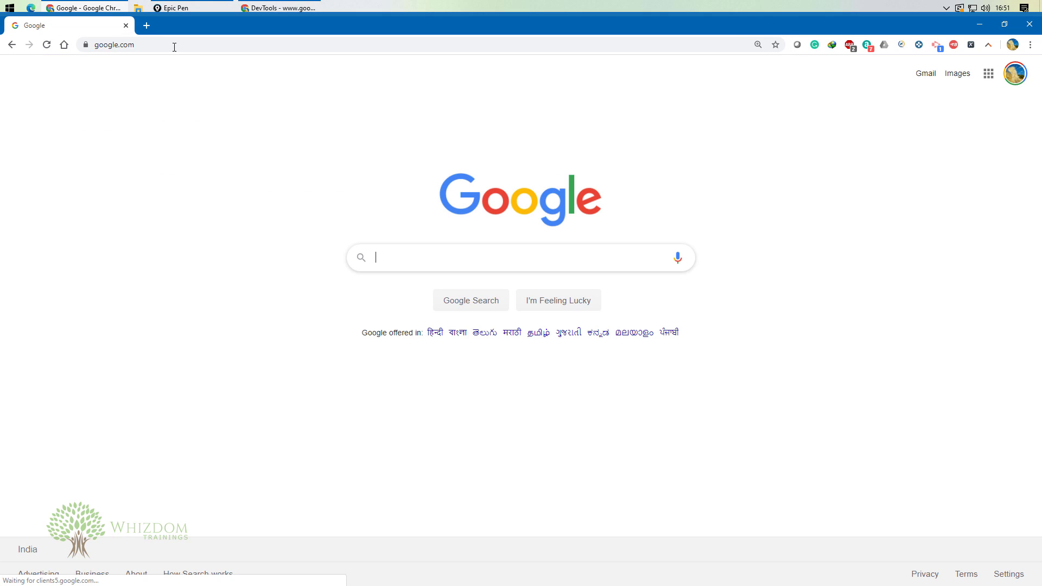
pyautogui.click(382, 257)
pyautogui.click(399, 291)
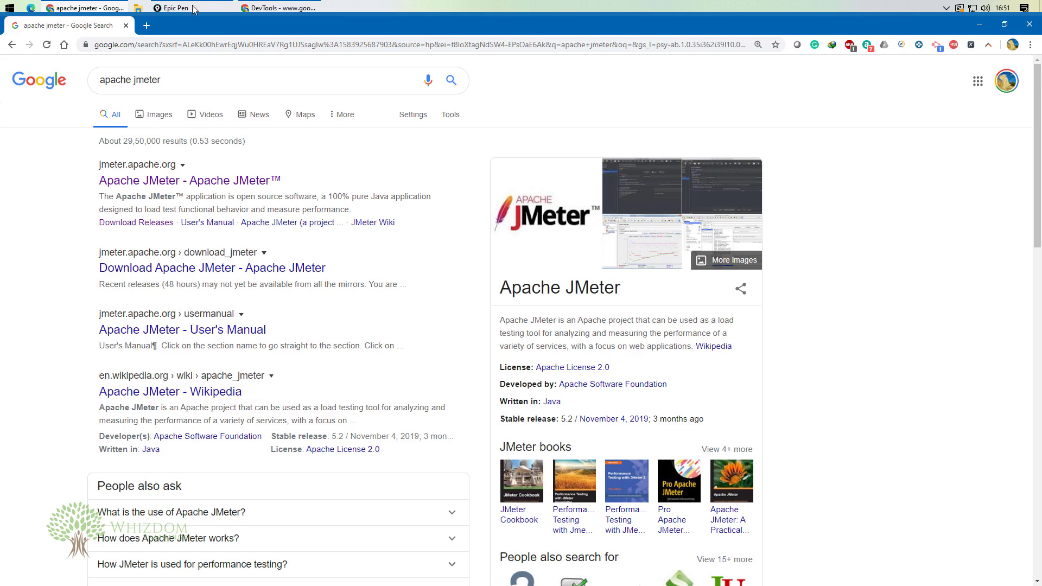
# Step: In the DevTools window, turn off Preserve log and clear the recorded network requests
pyautogui.click(260, 8)
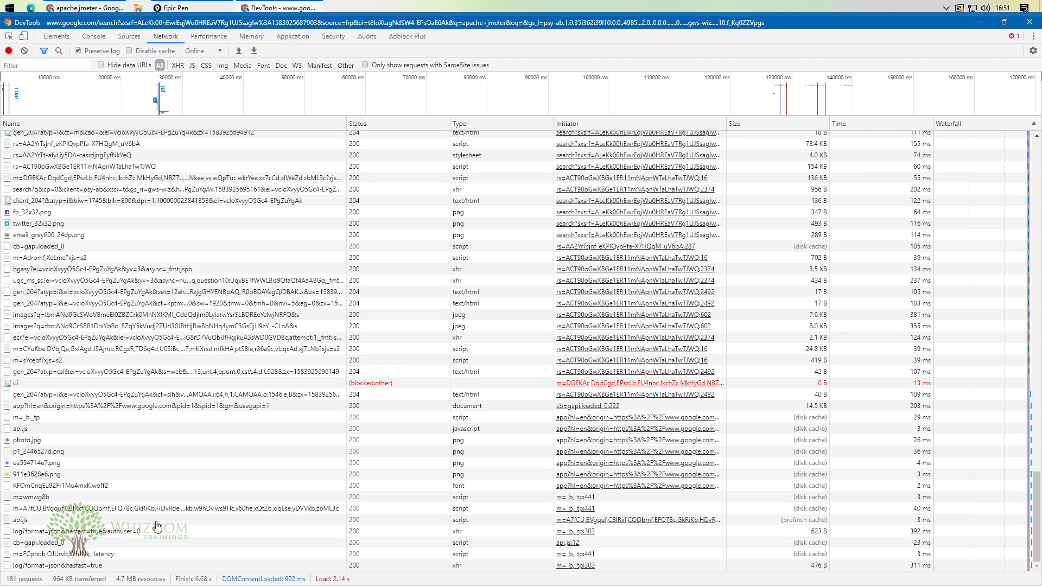
pyautogui.click(83, 51)
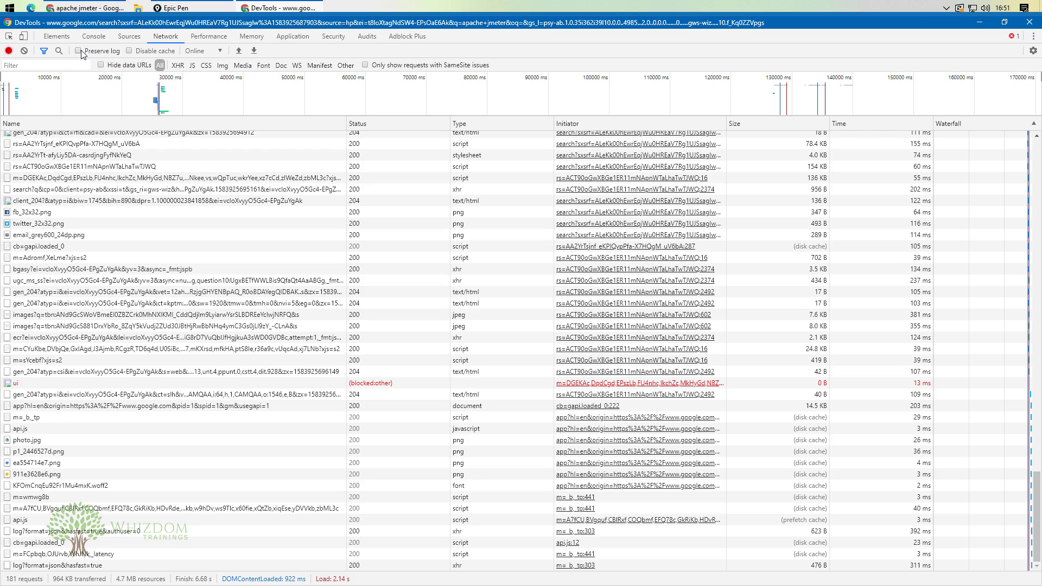
pyautogui.click(25, 52)
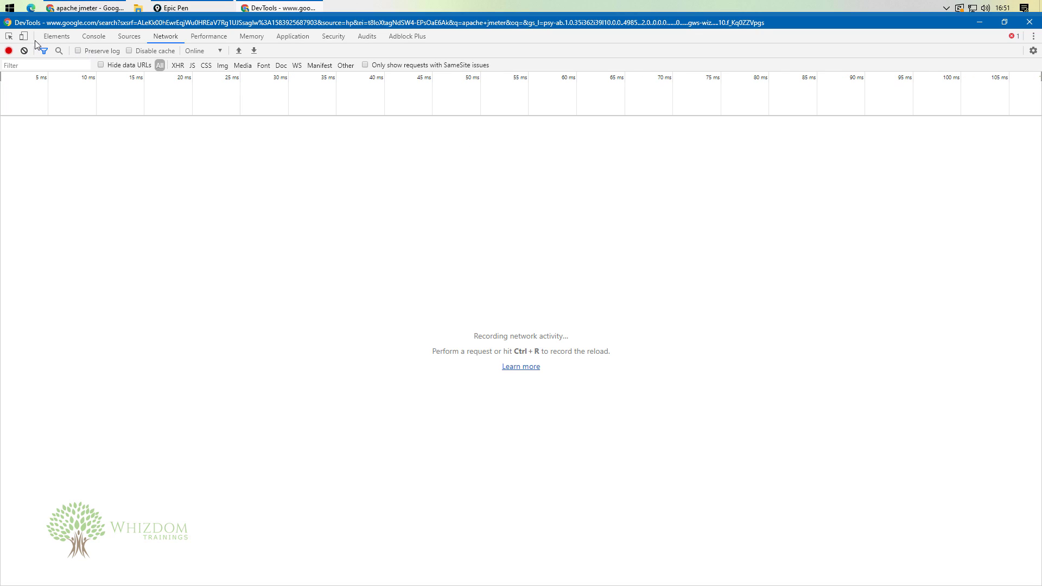
pyautogui.click(79, 7)
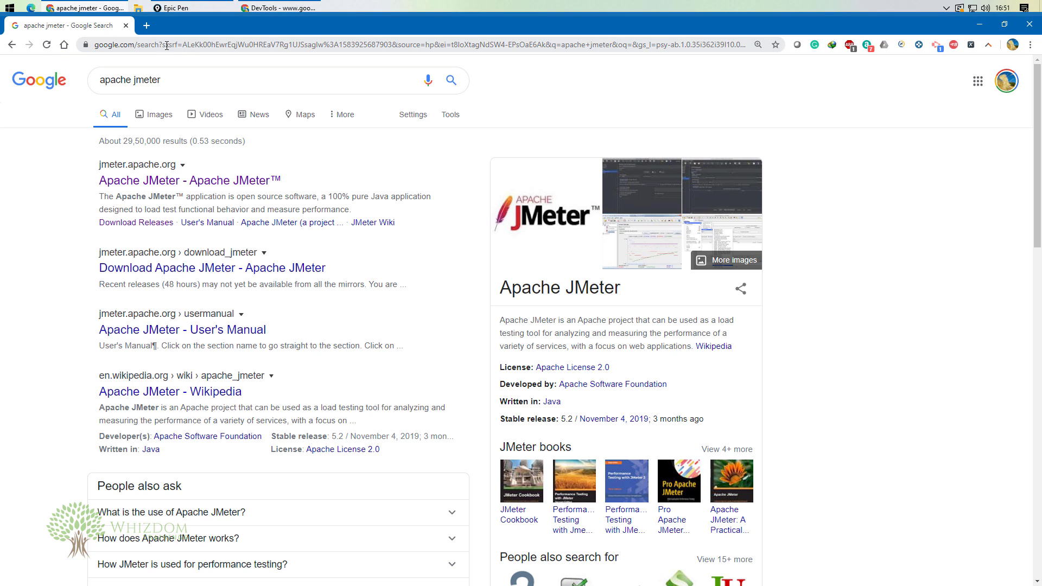
pyautogui.moveTo(163, 44); pyautogui.dragTo(818, 21)
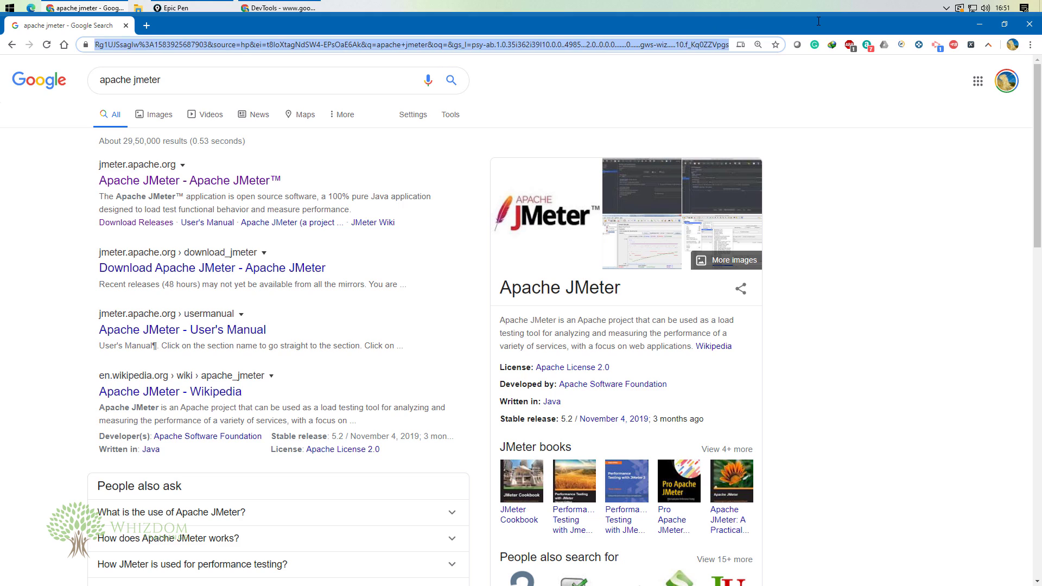
pyautogui.press('BackSpace')
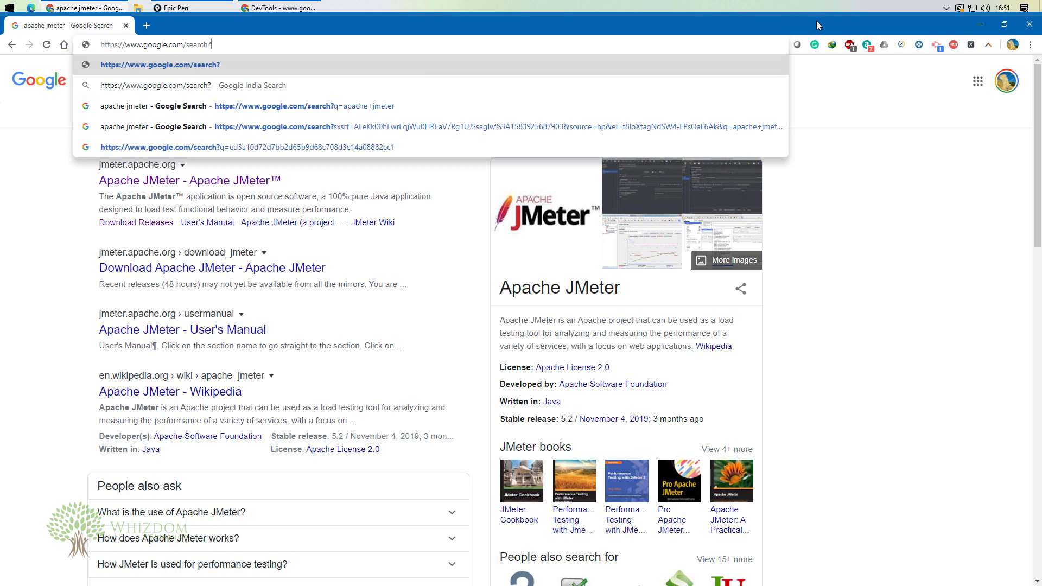
pyautogui.write('q=')
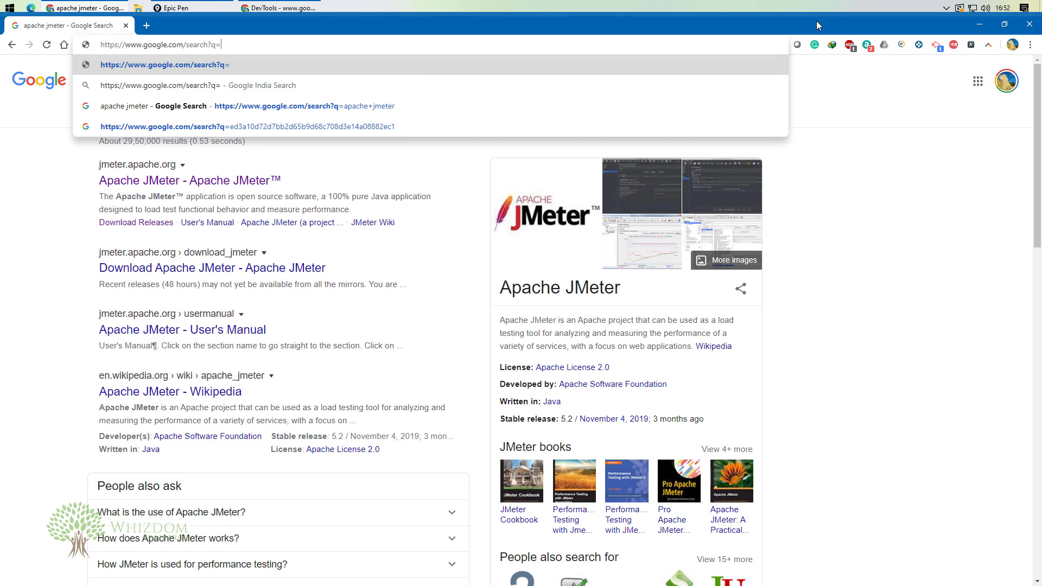
pyautogui.press('Down')
pyautogui.press('Down')
pyautogui.press('Return')
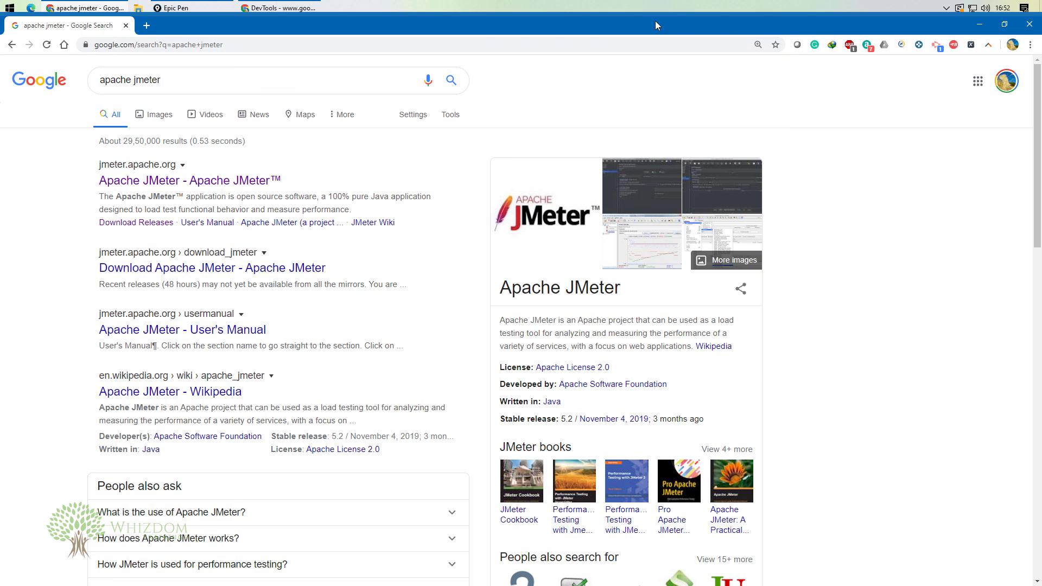
# Step: Open the headers of the search?q=apache+jmeter request in DevTools and highlight its full Request URL
pyautogui.click(313, 7)
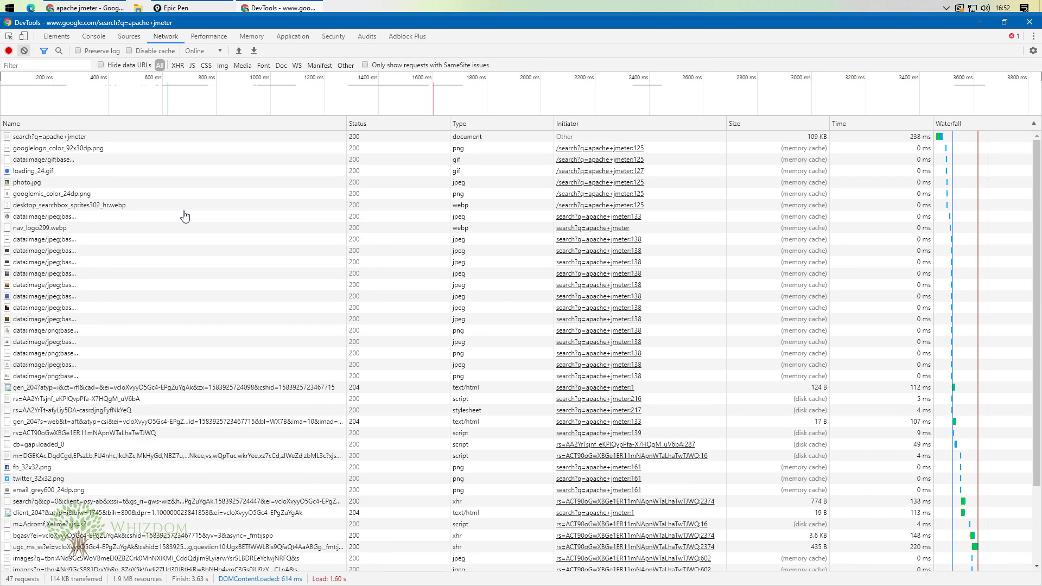
pyautogui.click(55, 139)
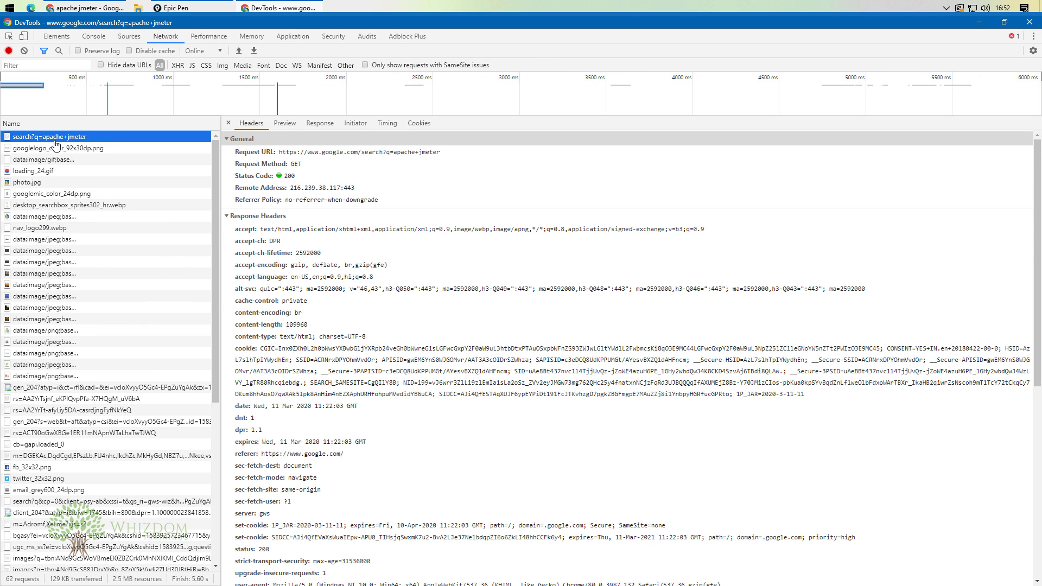
pyautogui.moveTo(441, 154); pyautogui.dragTo(281, 155)
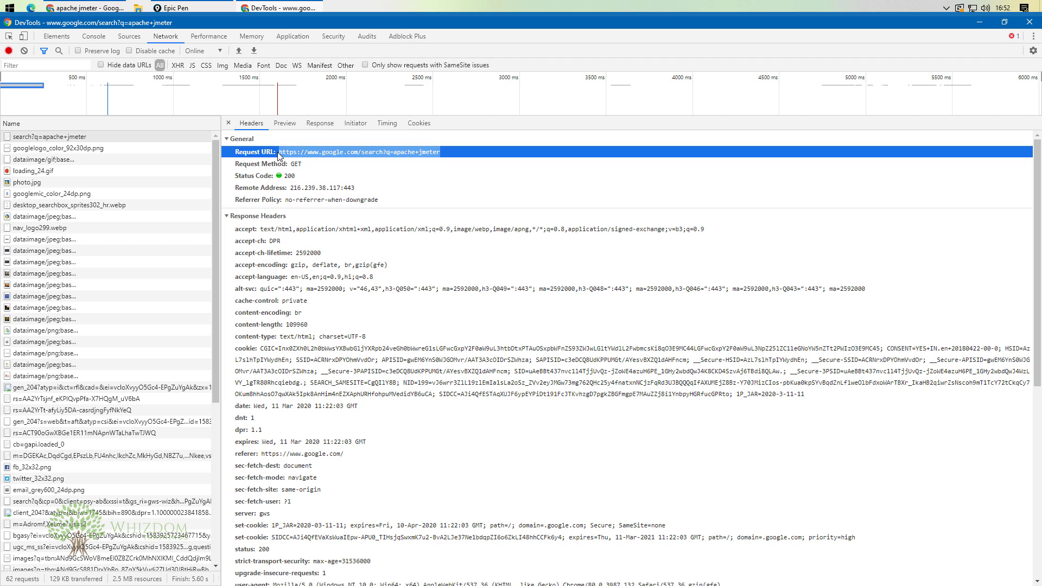